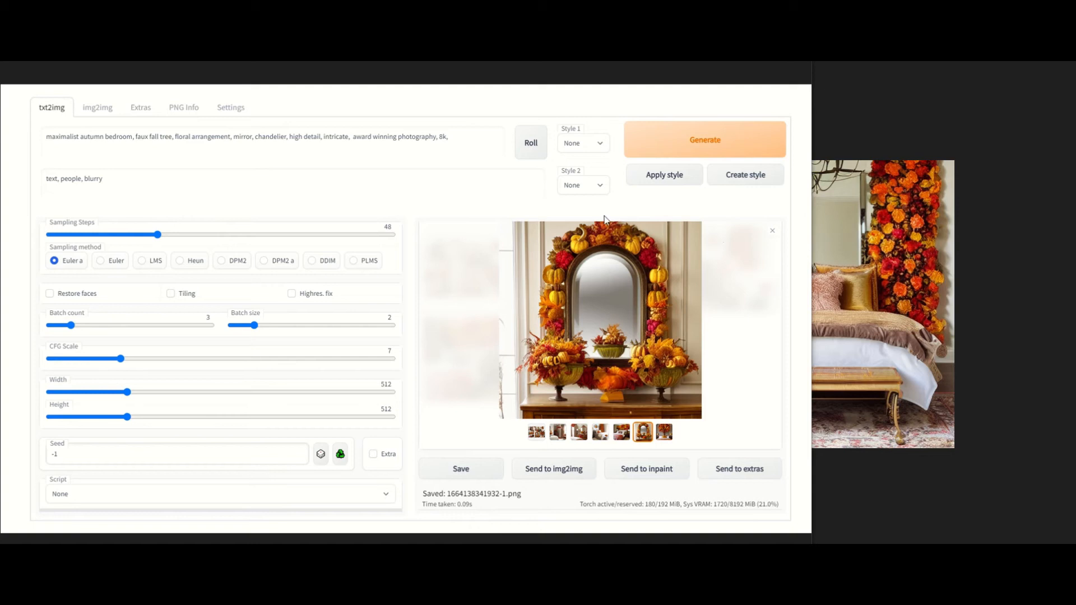
Examine the generated autumn bedroom images one at a time, going back and forth to compare floral walls, wreaths and chandeliers
{"action": "mouse_move", "coordinate": [15, 308]}
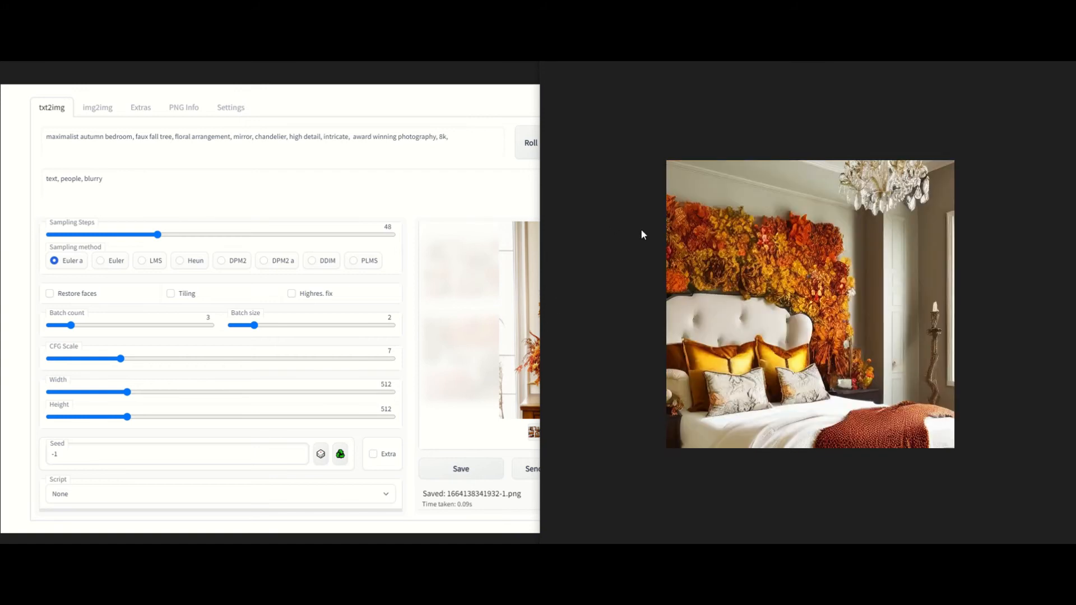
{"action": "mouse_move", "coordinate": [553, 203]}
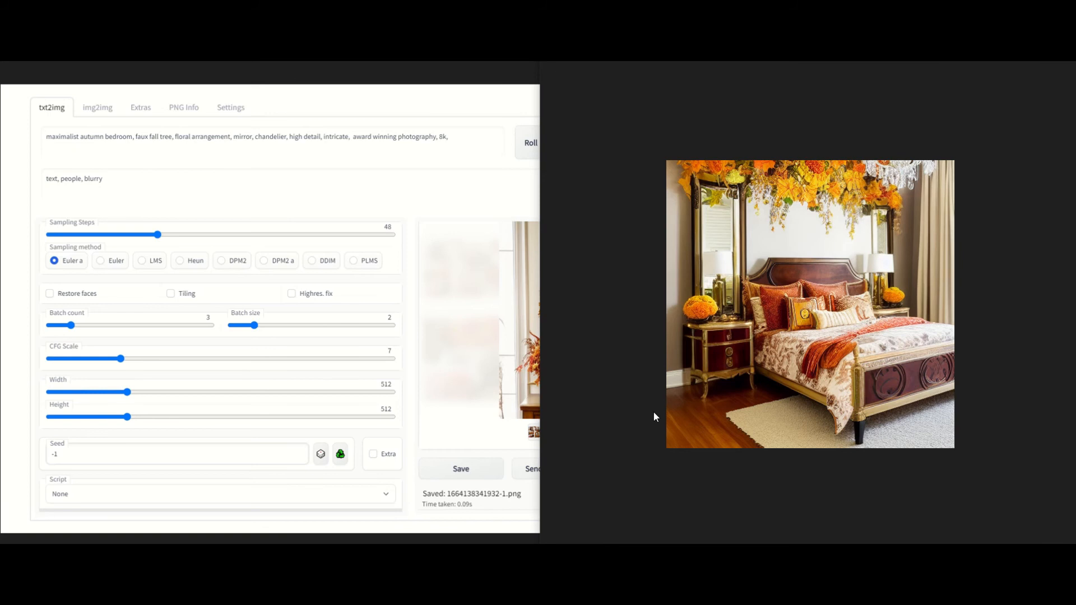
{"action": "key", "text": "Right"}
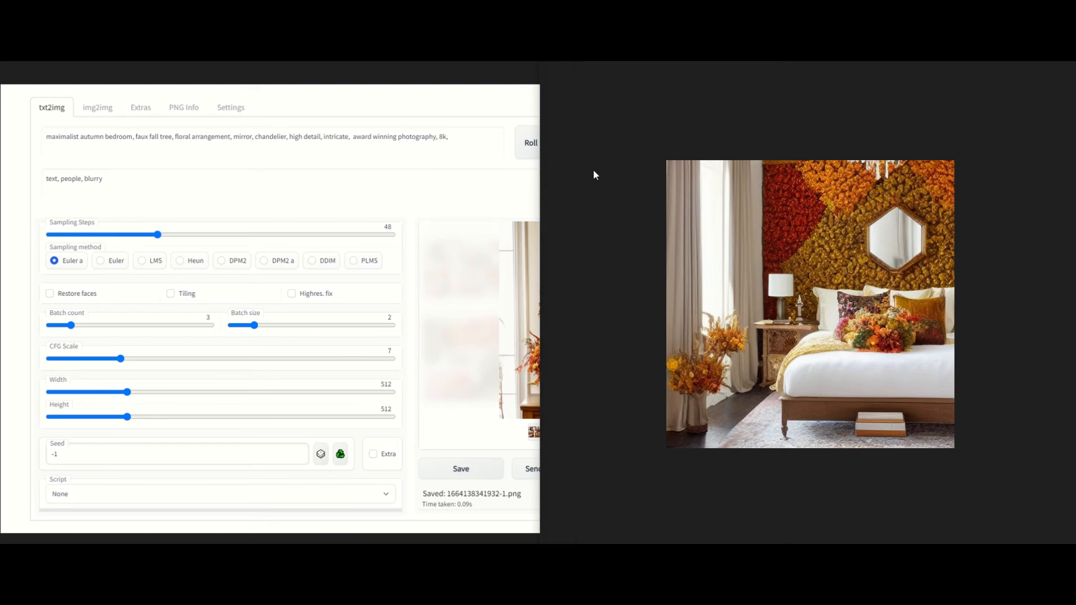
{"action": "key", "text": "Left"}
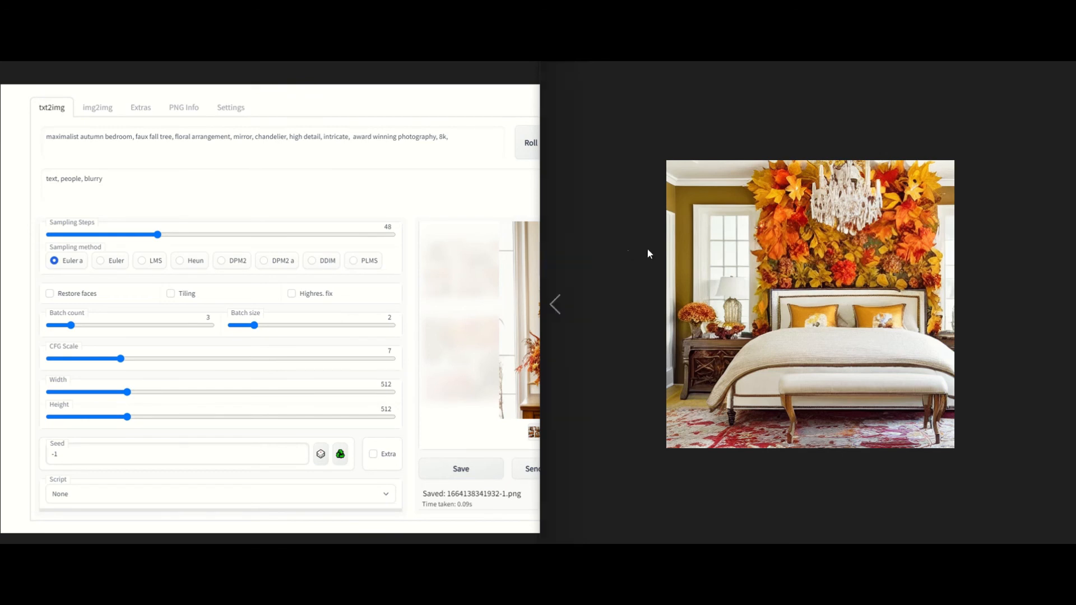
{"action": "left_click", "coordinate": [679, 211]}
{"action": "left_click", "coordinate": [706, 226]}
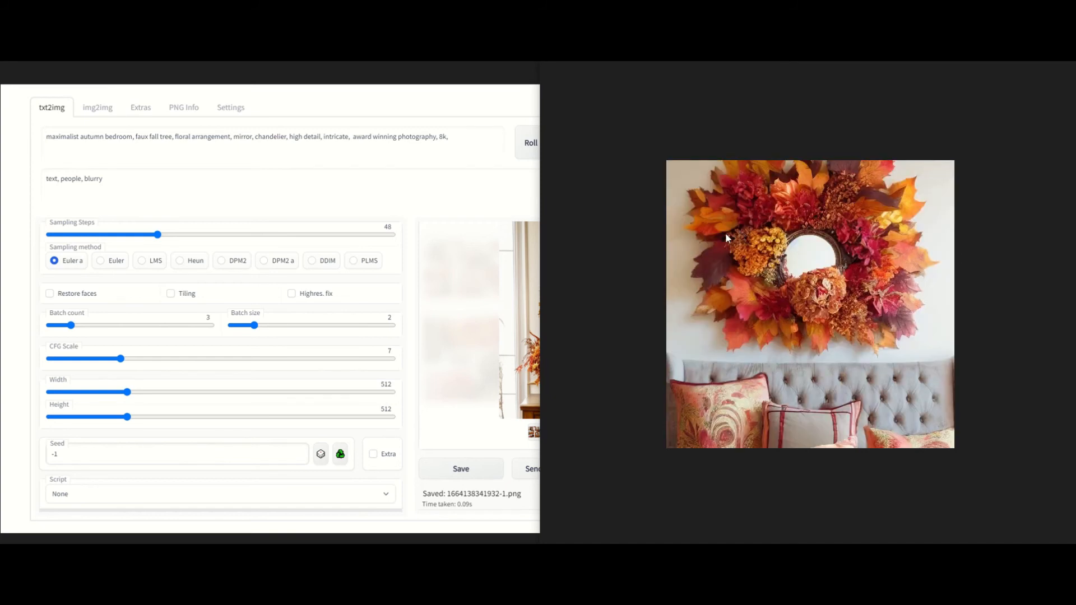
{"action": "left_click", "coordinate": [680, 247]}
{"action": "left_click", "coordinate": [680, 248]}
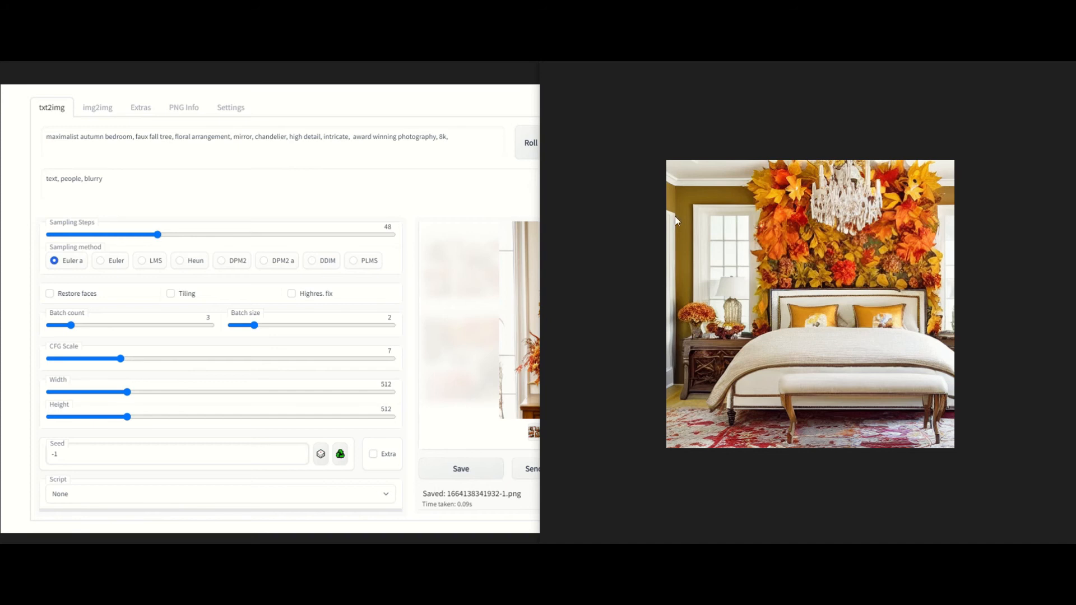
{"action": "left_click", "coordinate": [691, 189]}
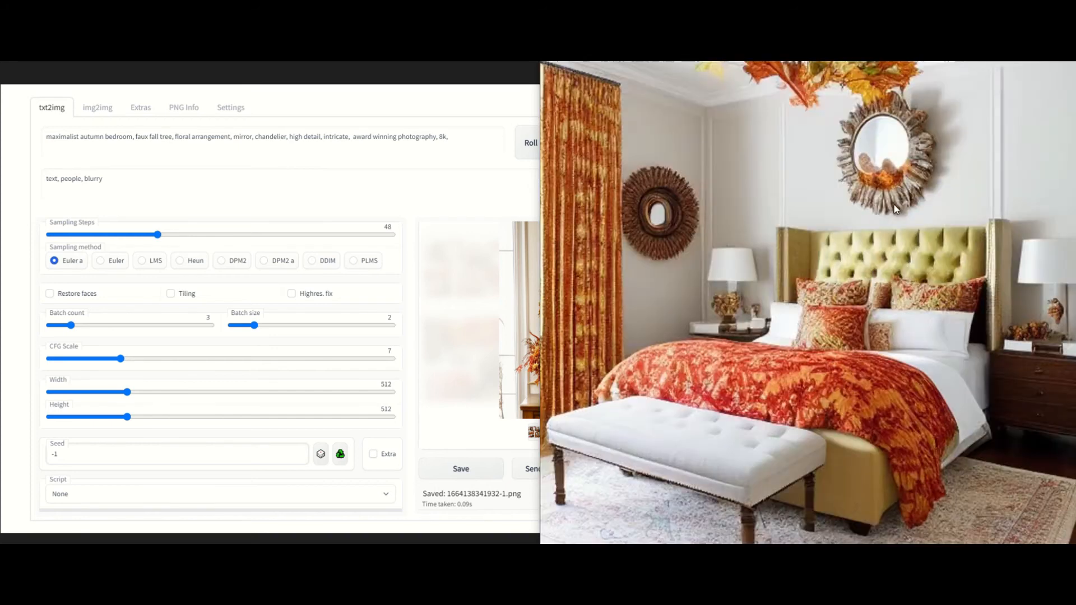
Examine further generated images, from decorated mirrors and mantels to flower-wall bedrooms, against the prompt's bedroom, mirror and chandelier terms
{"action": "key", "text": "Right"}
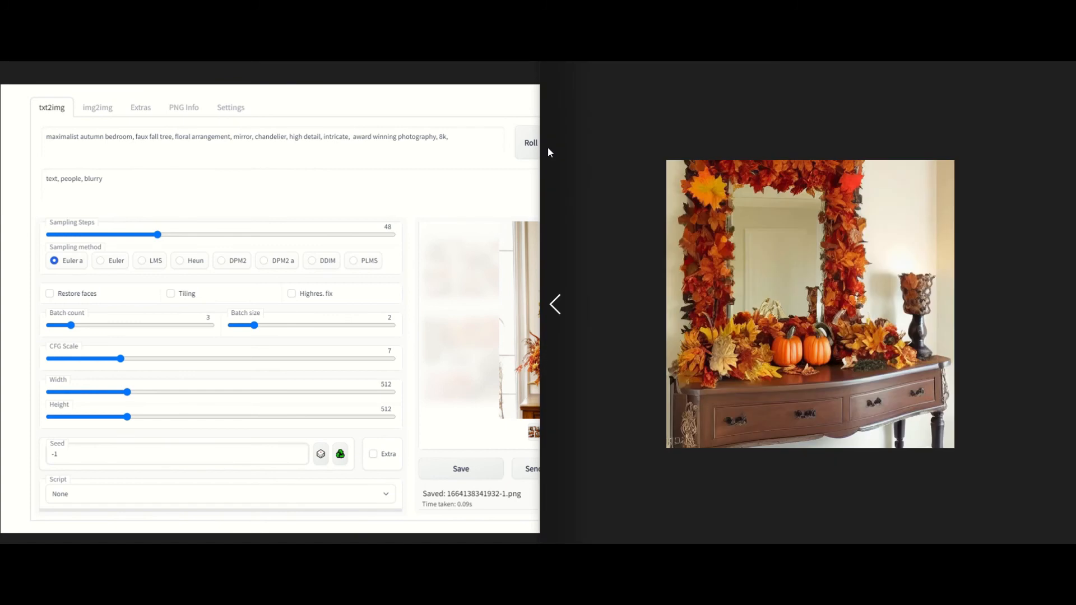
{"action": "key", "text": "Right"}
{"action": "key", "text": "Right"}
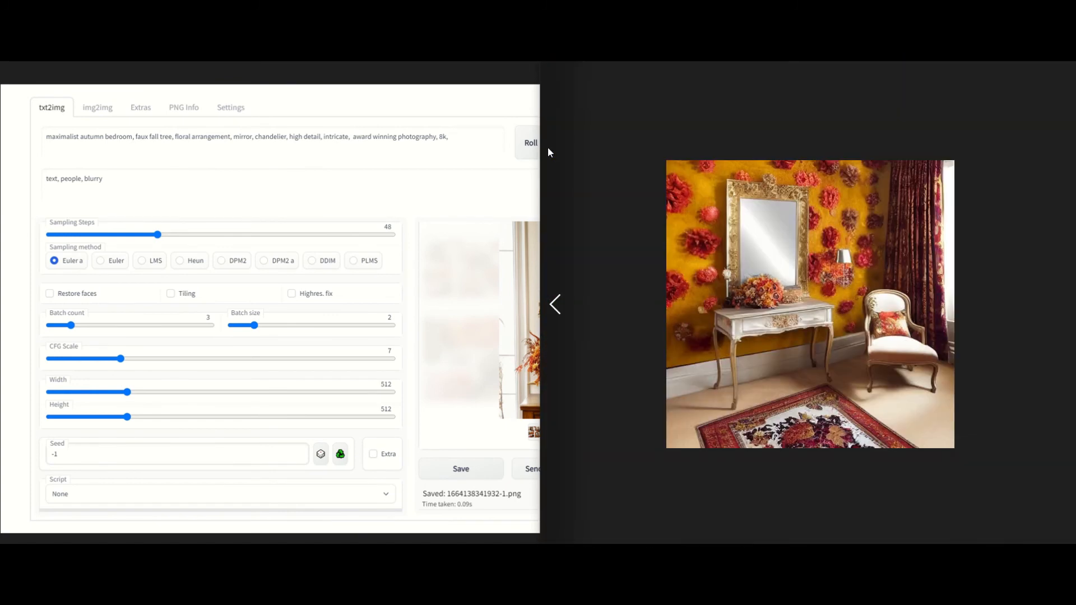
{"action": "key", "text": "Right"}
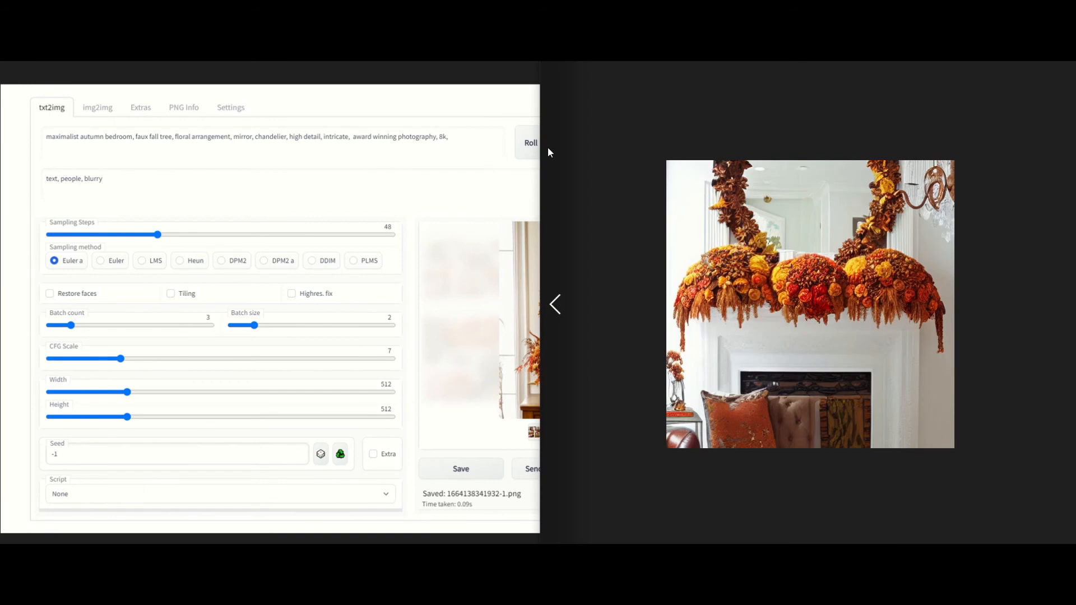
{"action": "key", "text": "Right"}
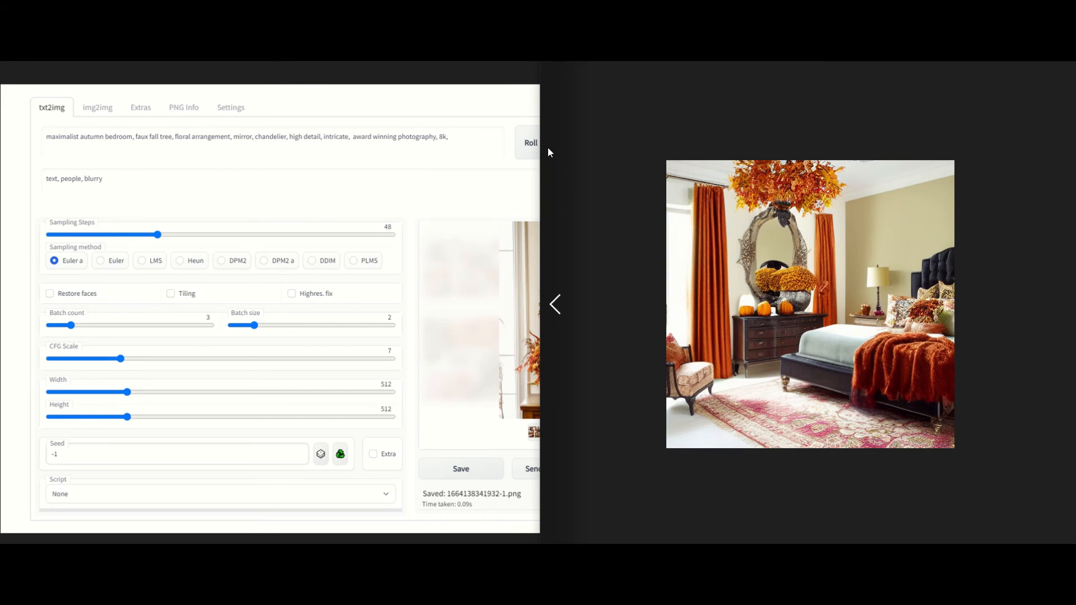
{"action": "key", "text": "Right"}
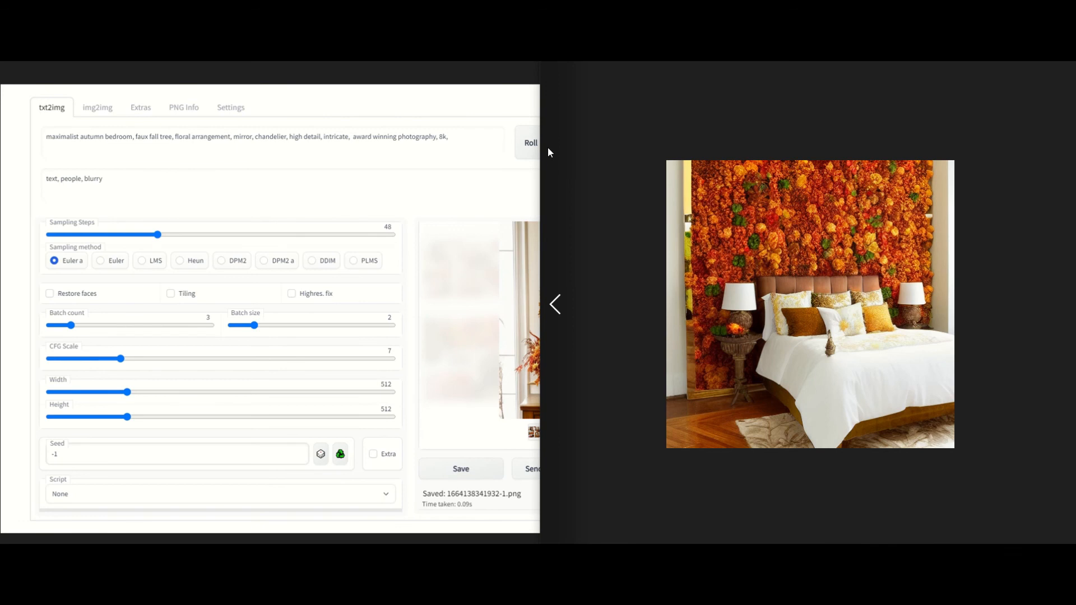
{"action": "key", "text": "Right"}
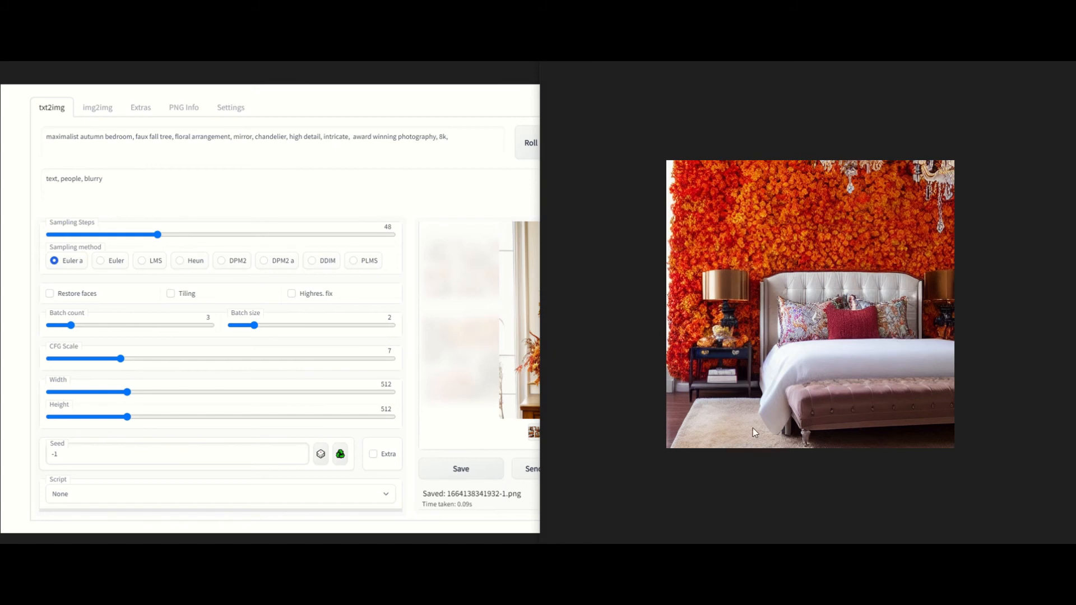
{"action": "left_click", "coordinate": [567, 295]}
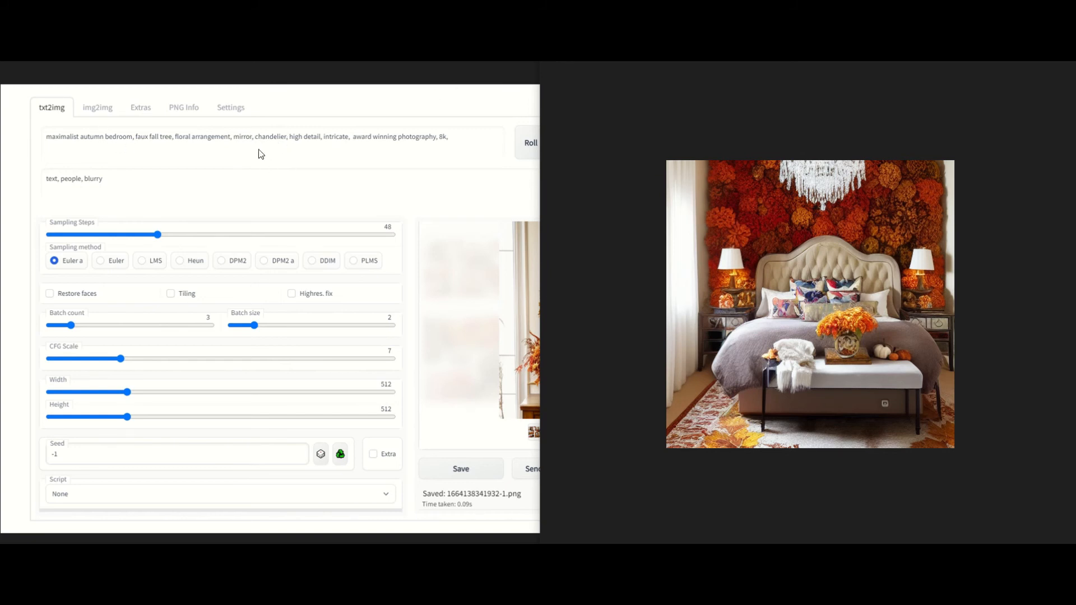
{"action": "key", "text": "Right"}
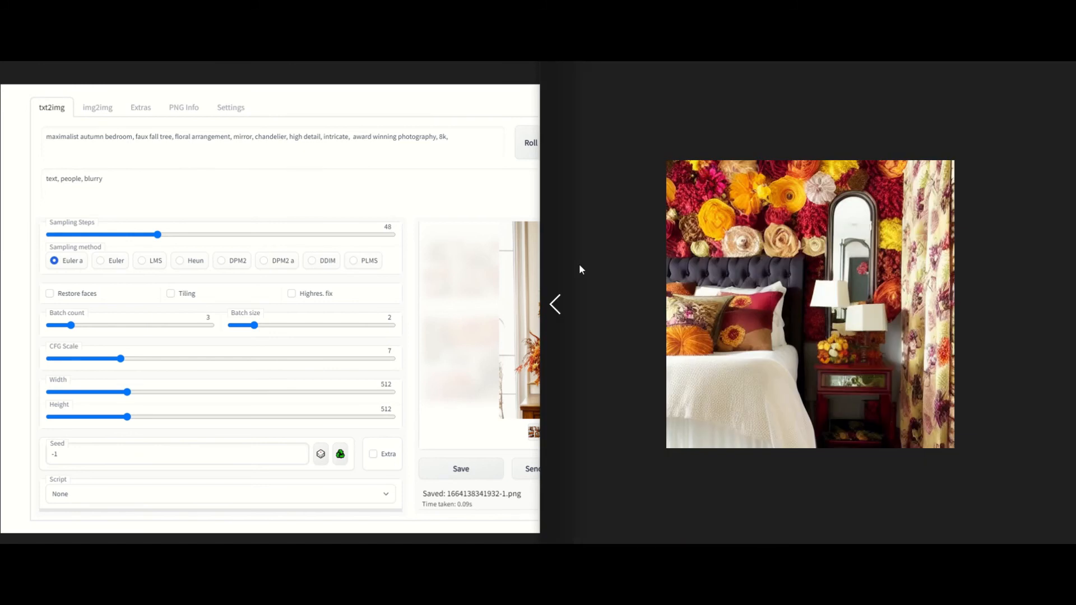
{"action": "key", "text": "Right"}
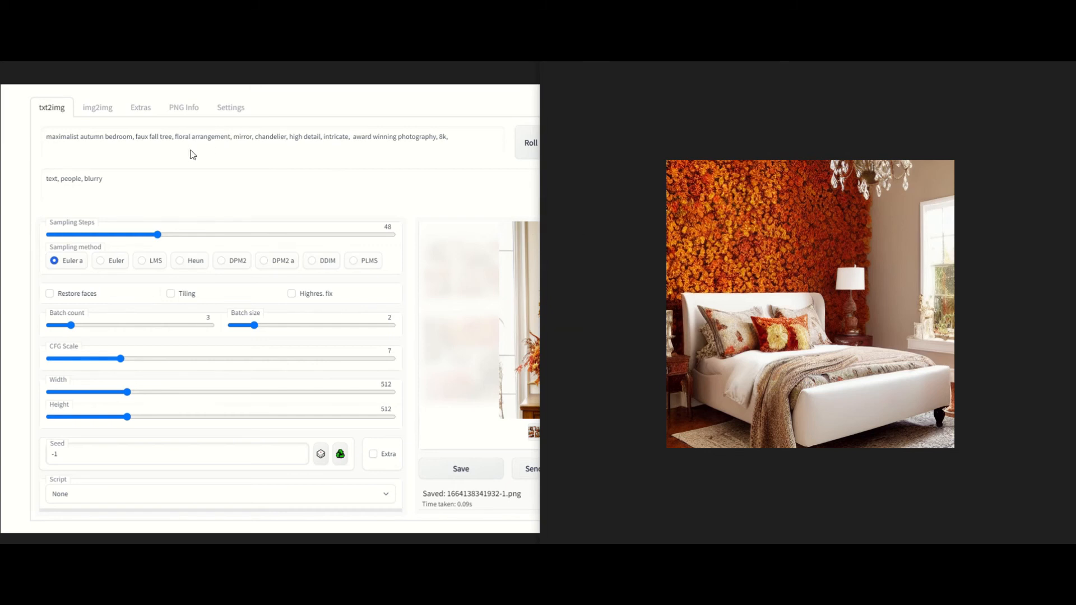
{"action": "left_click", "coordinate": [566, 204]}
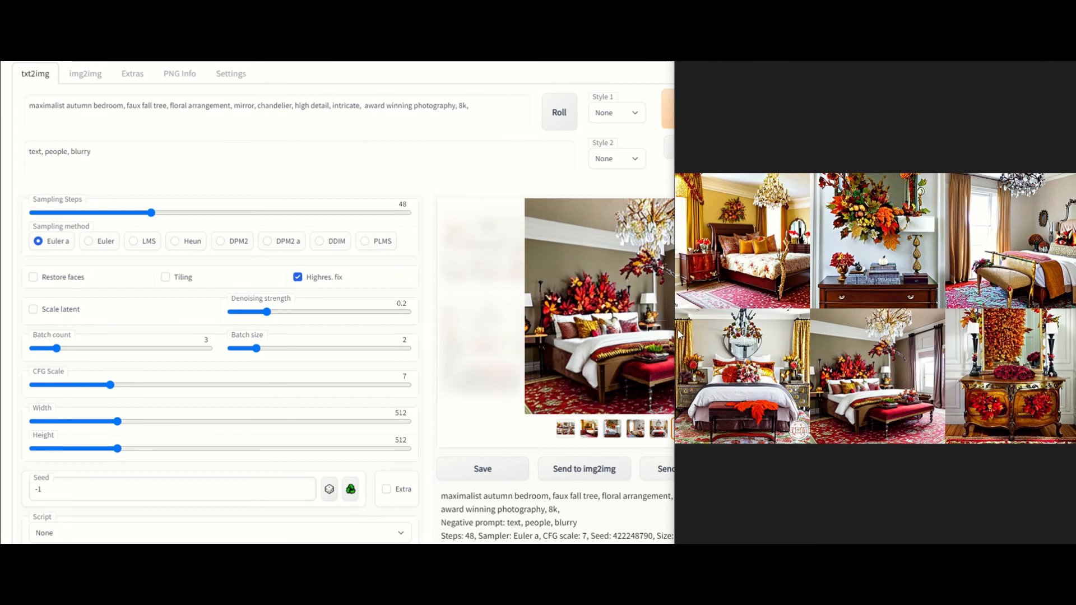
Widen the image viewer and examine the individual images generated with Highres. fix at 0.2 denoising strength
{"action": "left_click_drag", "start_coordinate": [673, 337], "coordinate": [593, 339]}
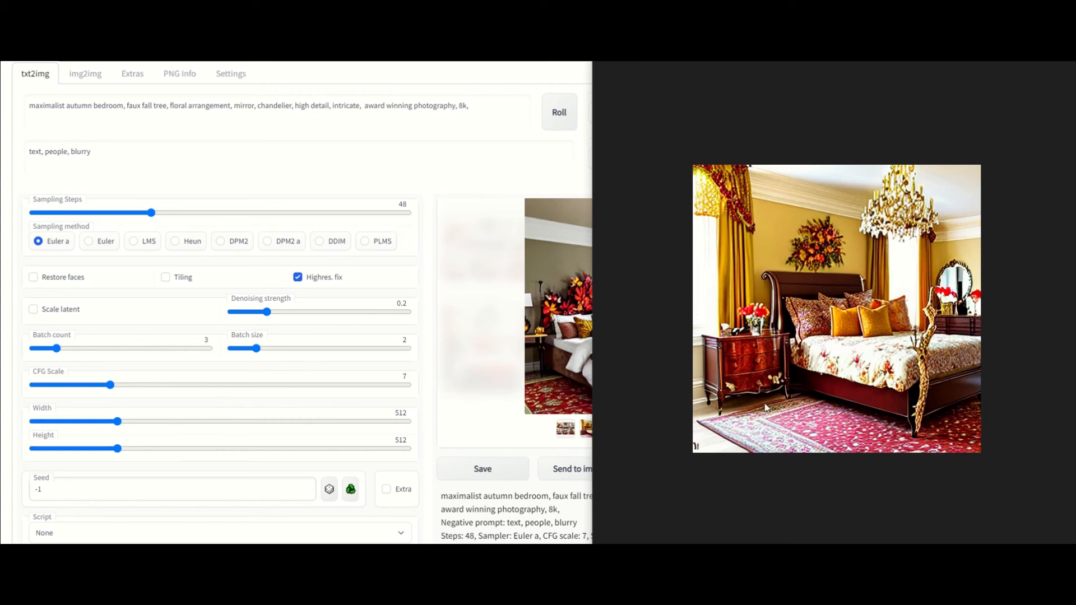
{"action": "left_click", "coordinate": [650, 286]}
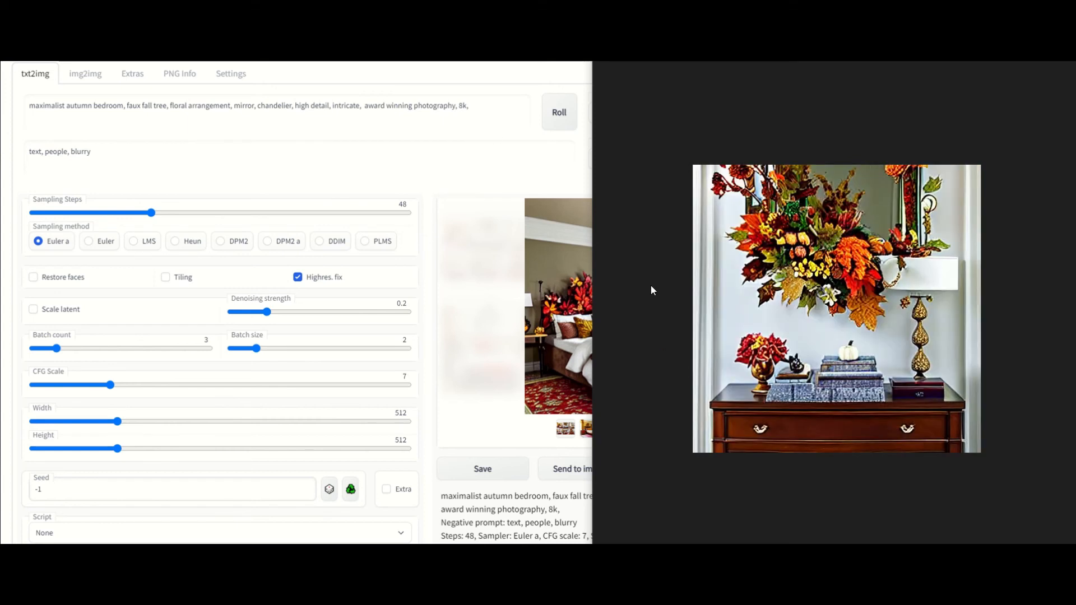
{"action": "left_click", "coordinate": [650, 286]}
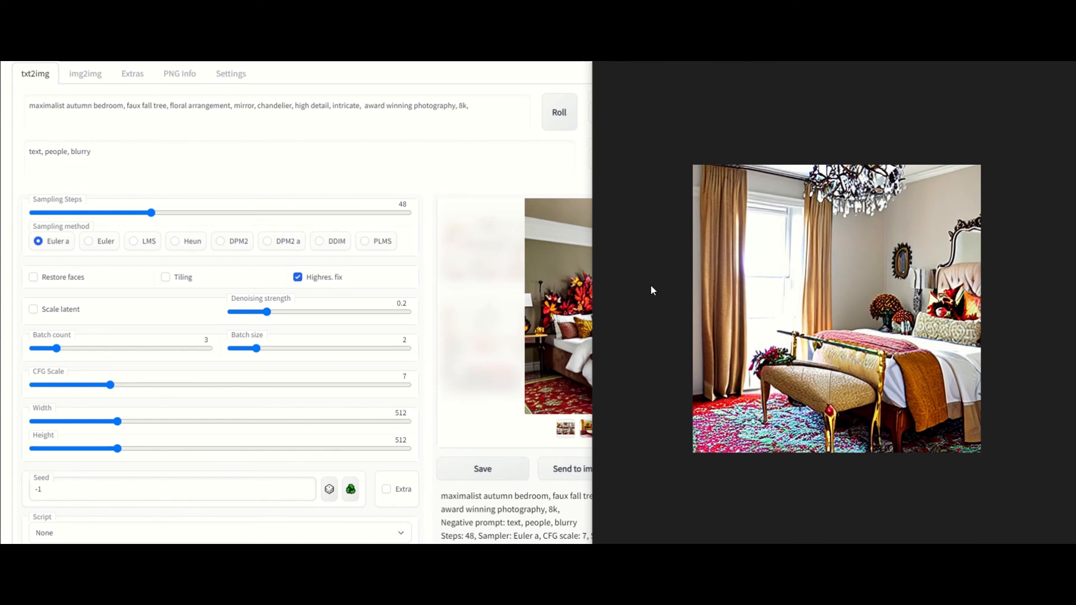
{"action": "left_click", "coordinate": [650, 285]}
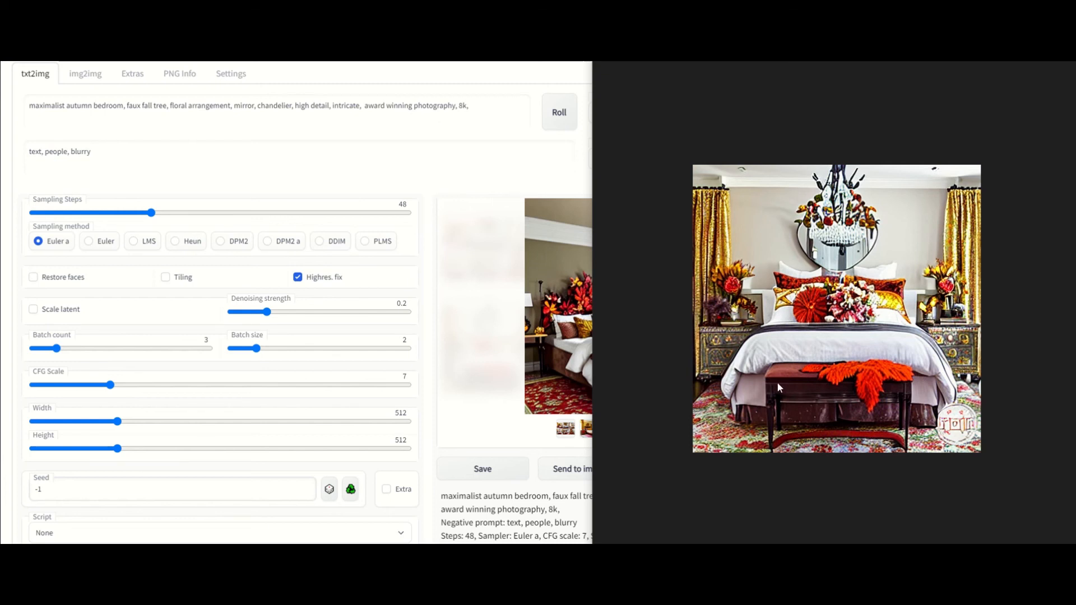
{"action": "key", "text": "Left"}
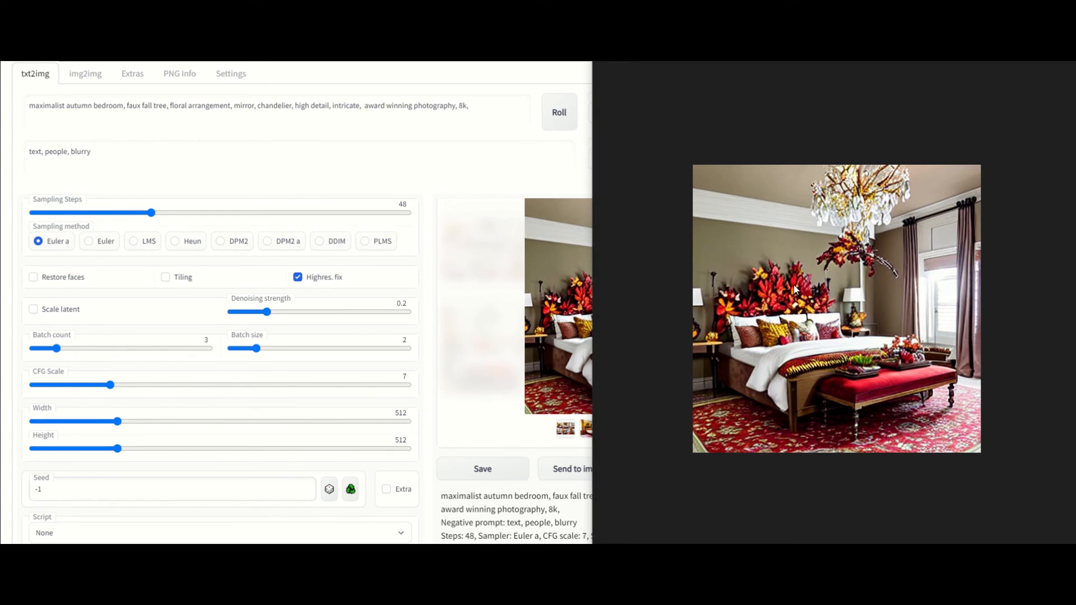
{"action": "key", "text": "Left"}
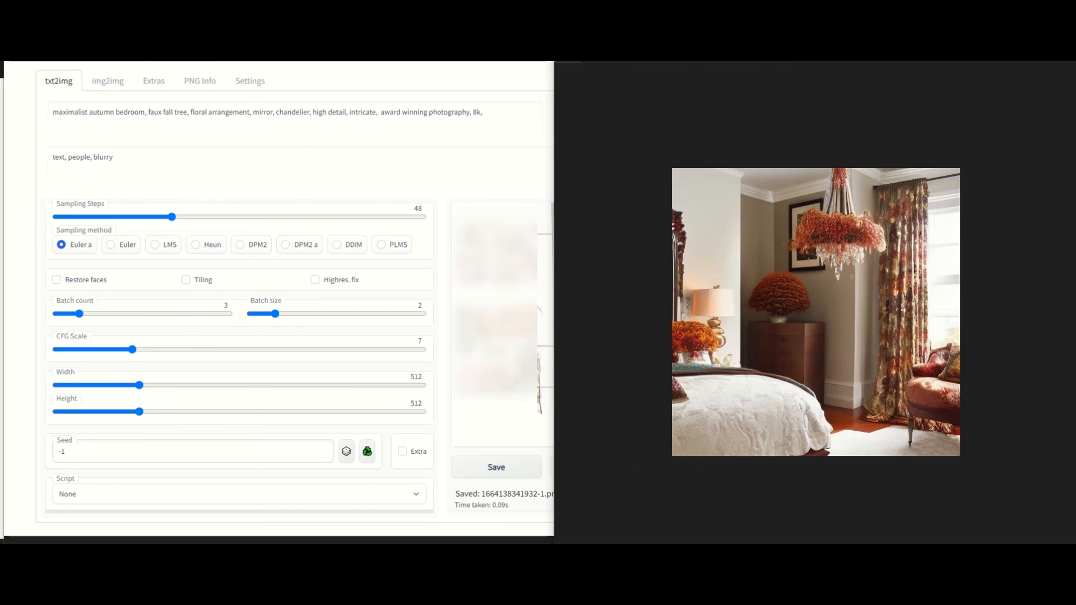
Examine the bedroom and mirror images generated without Highres. fix, continuing through to the four-image grid
{"action": "mouse_move", "coordinate": [593, 369]}
{"action": "key", "text": "Right"}
{"action": "key", "text": "Right"}
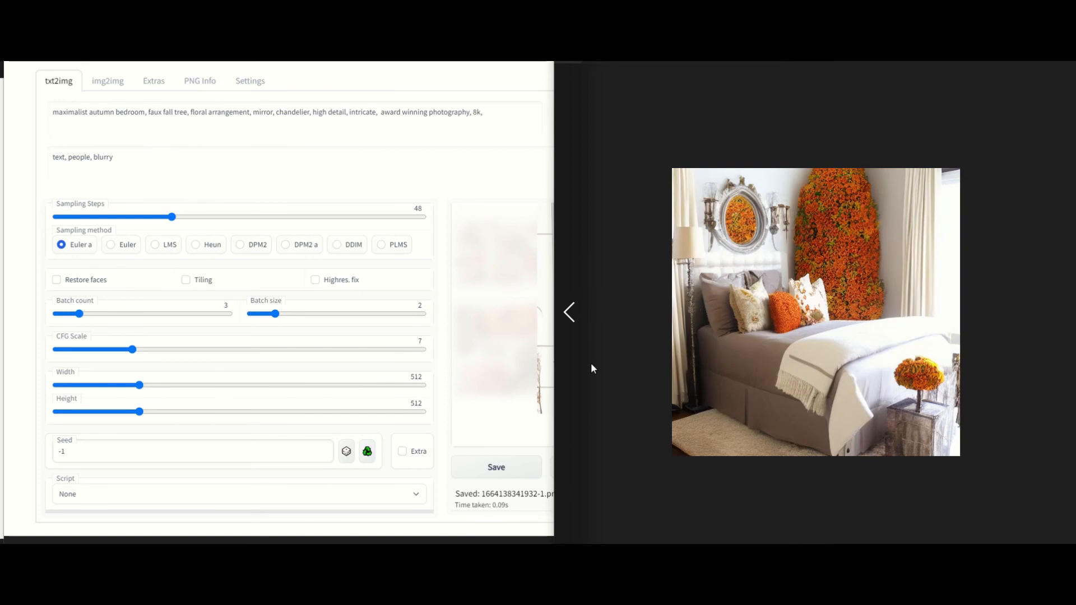
{"action": "key", "text": "Right"}
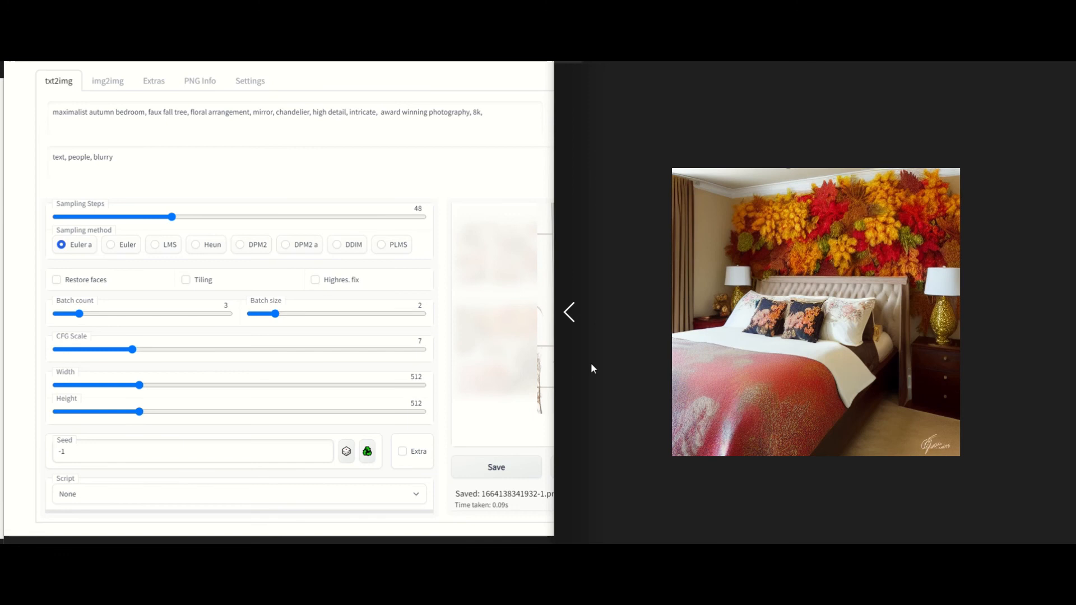
{"action": "left_click", "coordinate": [1061, 313]}
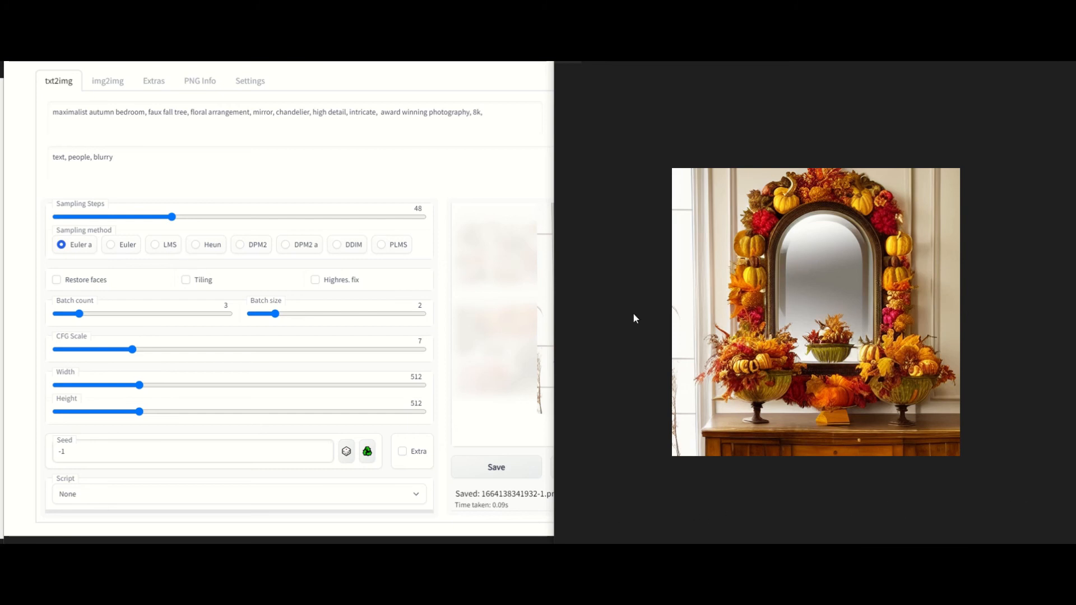
{"action": "left_click", "coordinate": [540, 273]}
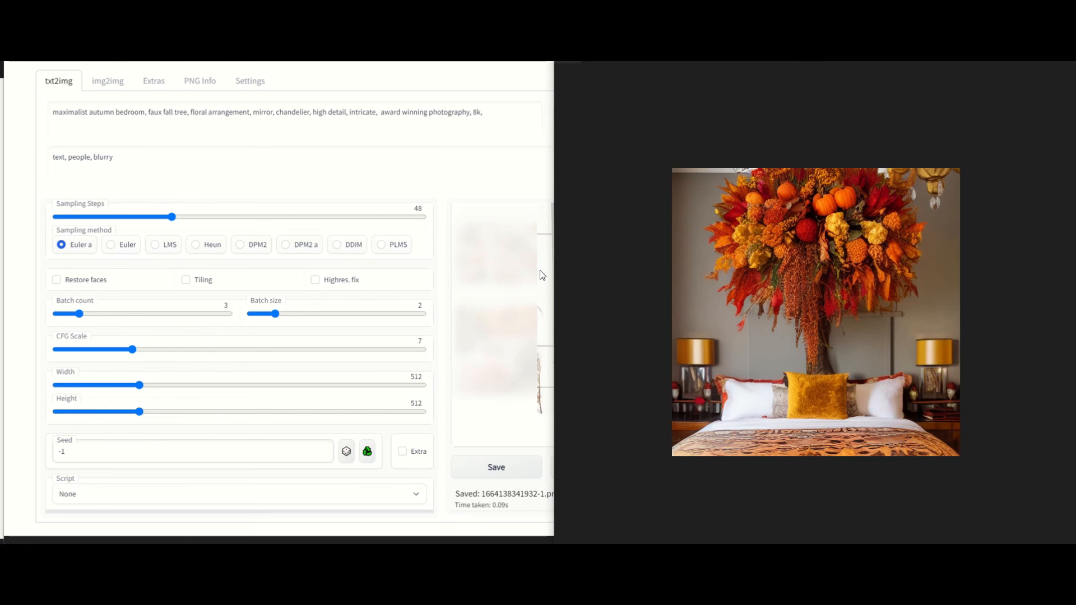
{"action": "left_click", "coordinate": [541, 271]}
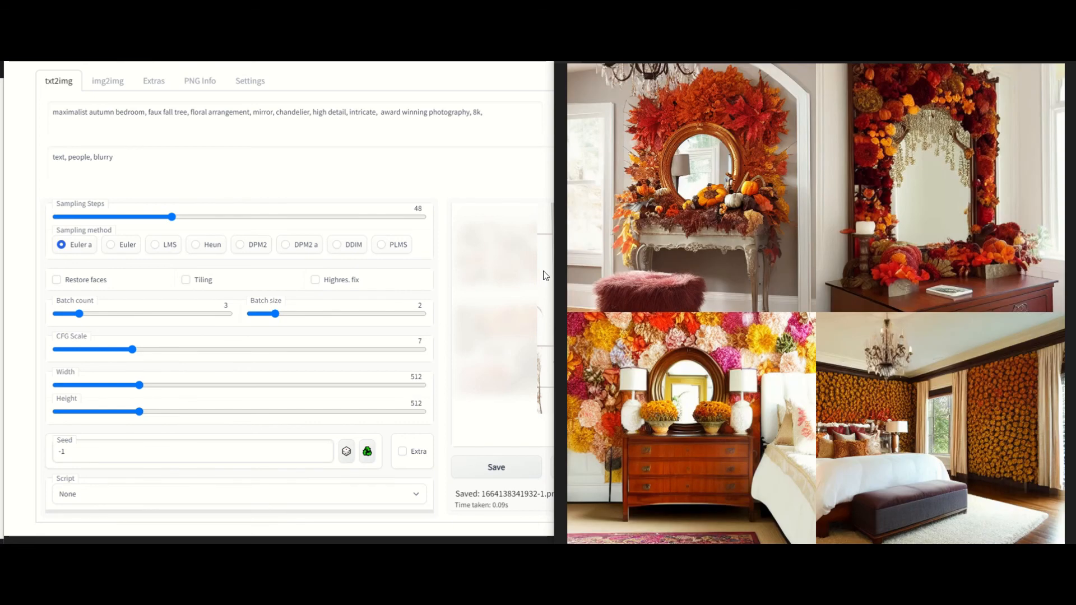
Examine the individual images from the four-image grid, including the flower-framed mirror, the floral-wall dresser and the corner bedroom
{"action": "left_click", "coordinate": [543, 271]}
{"action": "left_click", "coordinate": [543, 275]}
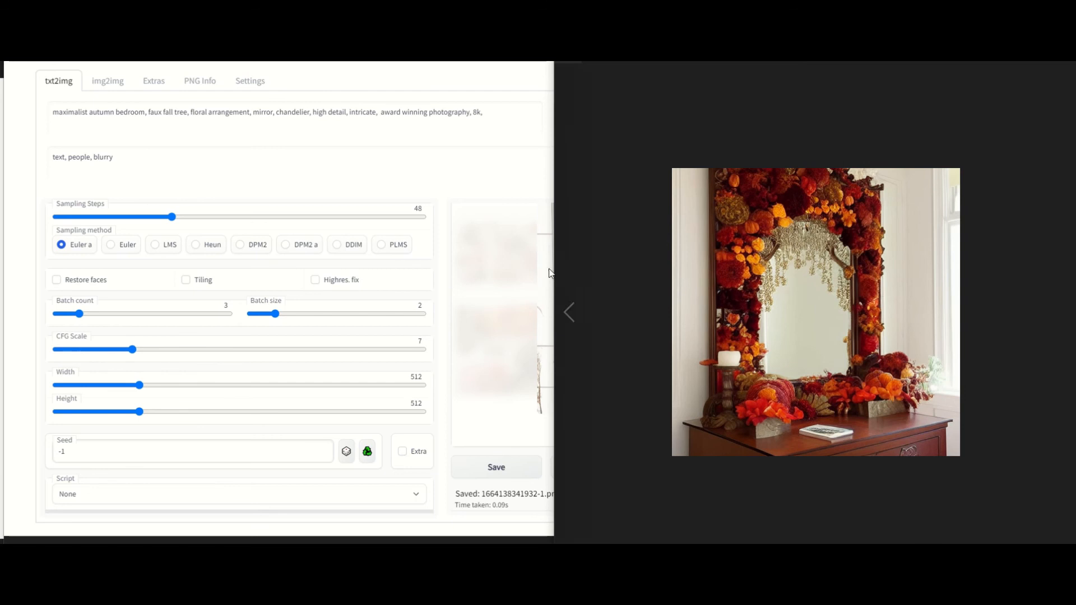
{"action": "left_click", "coordinate": [604, 219]}
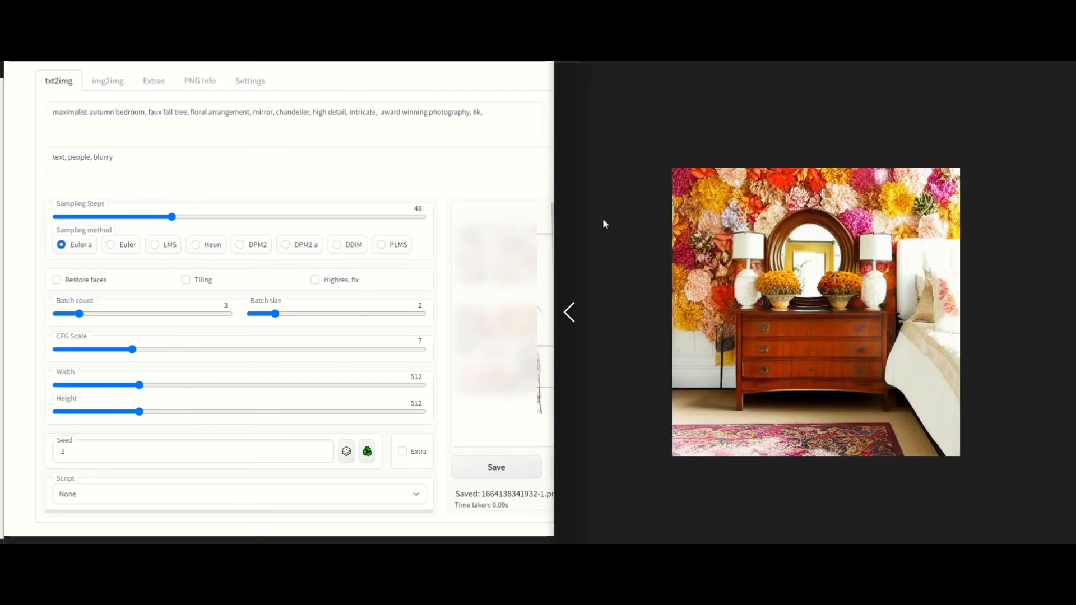
{"action": "left_click", "coordinate": [603, 220]}
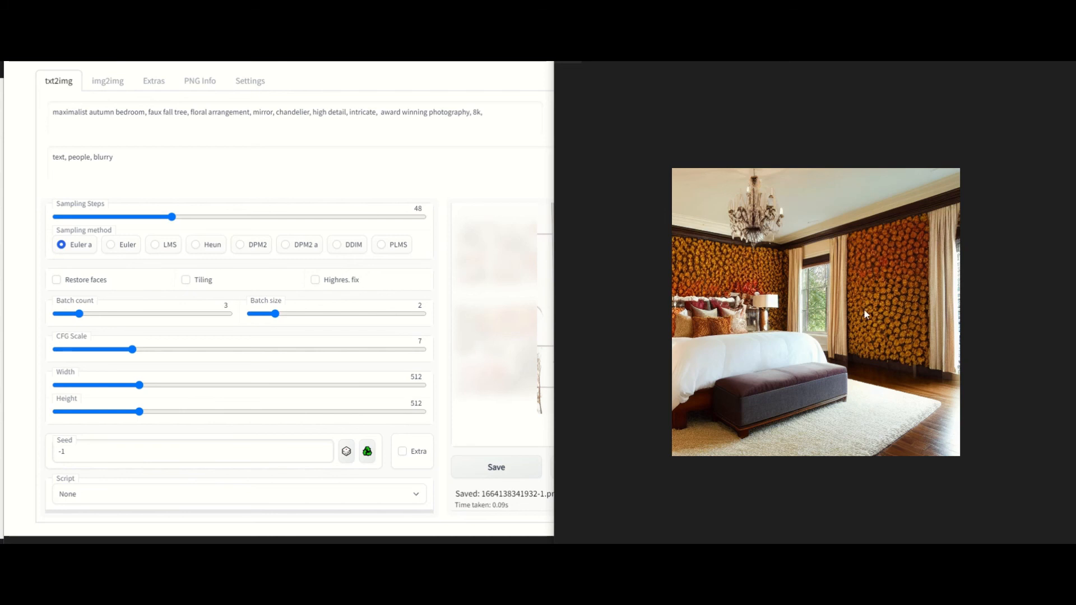
{"action": "mouse_move", "coordinate": [586, 269]}
{"action": "mouse_move", "coordinate": [609, 158]}
{"action": "left_click", "coordinate": [606, 152]}
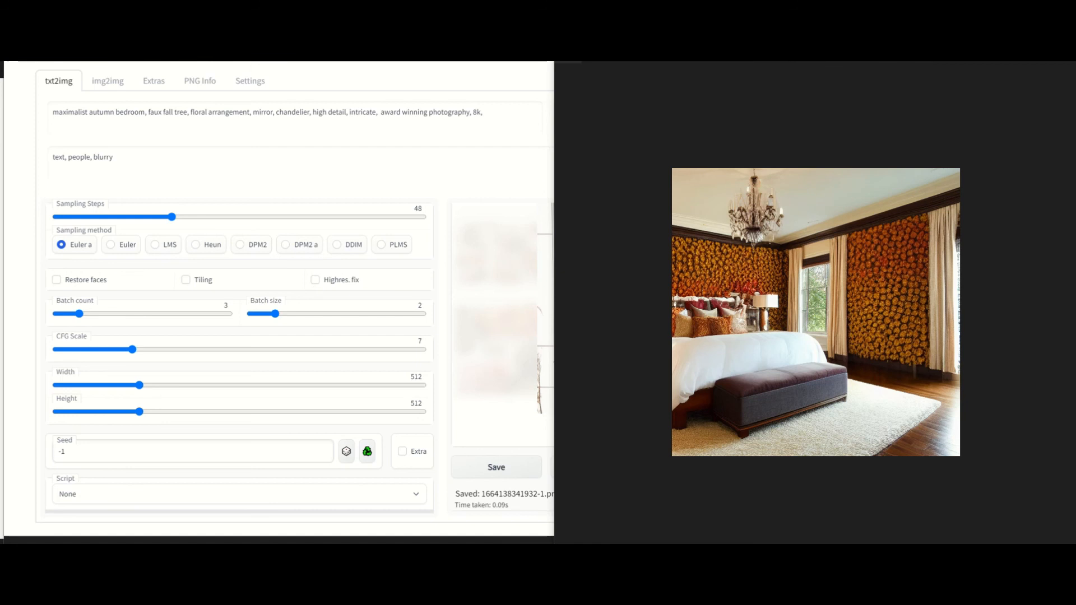
{"action": "key", "text": "Left"}
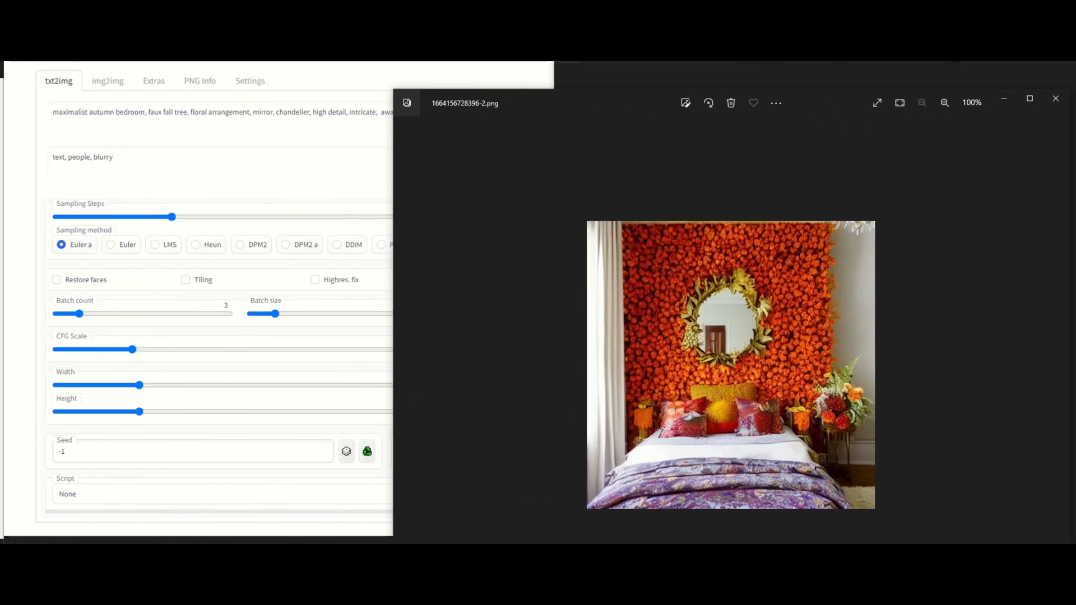
{"action": "left_click_drag", "start_coordinate": [631, 89], "coordinate": [631, 21]}
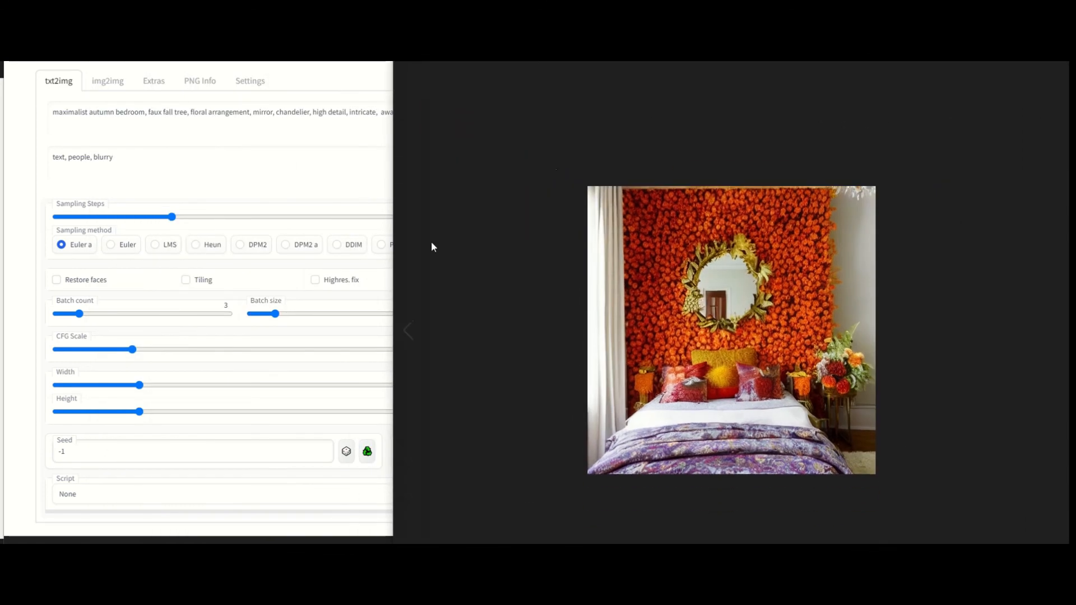
{"action": "left_click_drag", "start_coordinate": [391, 253], "coordinate": [643, 256]}
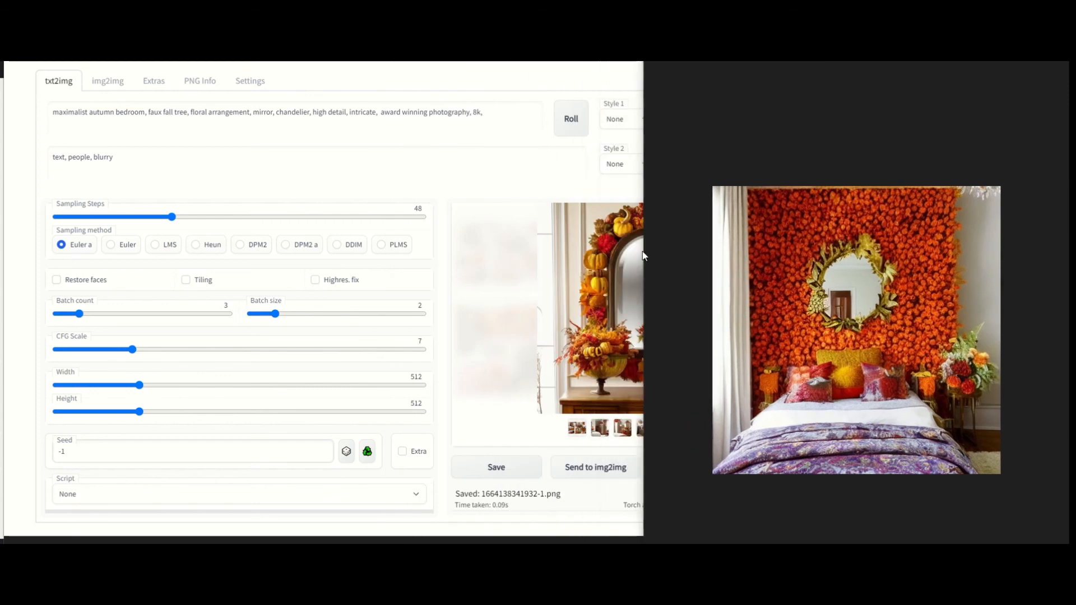
Switch through the txt2img pages to the one whose prompt begins with "bronze decor, apple green, maximalist autumn bedroom"
{"action": "left_click", "coordinate": [428, 63]}
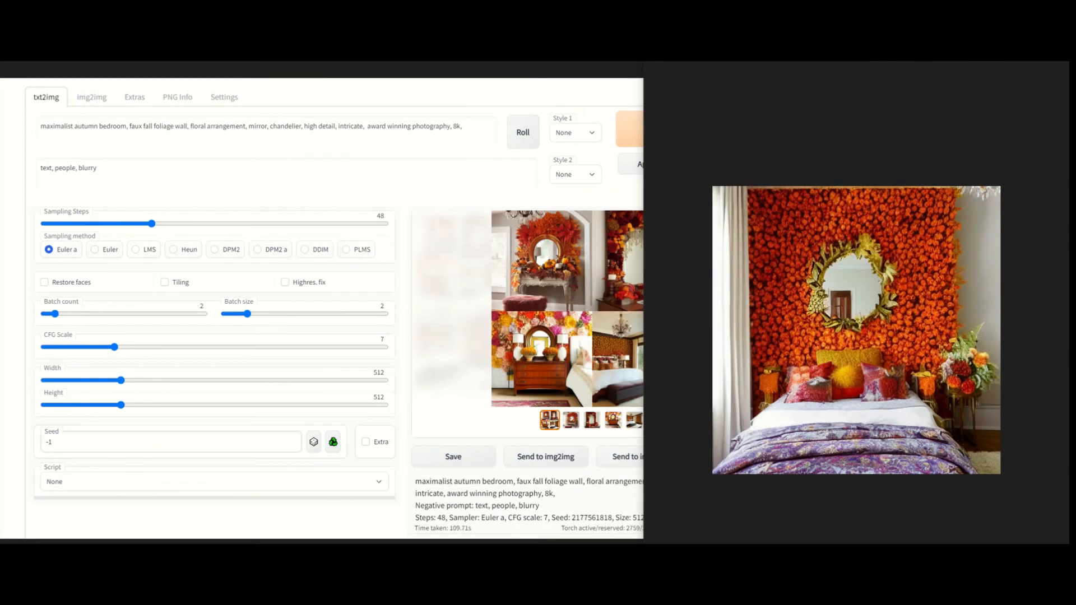
{"action": "key", "text": "alt+Tab"}
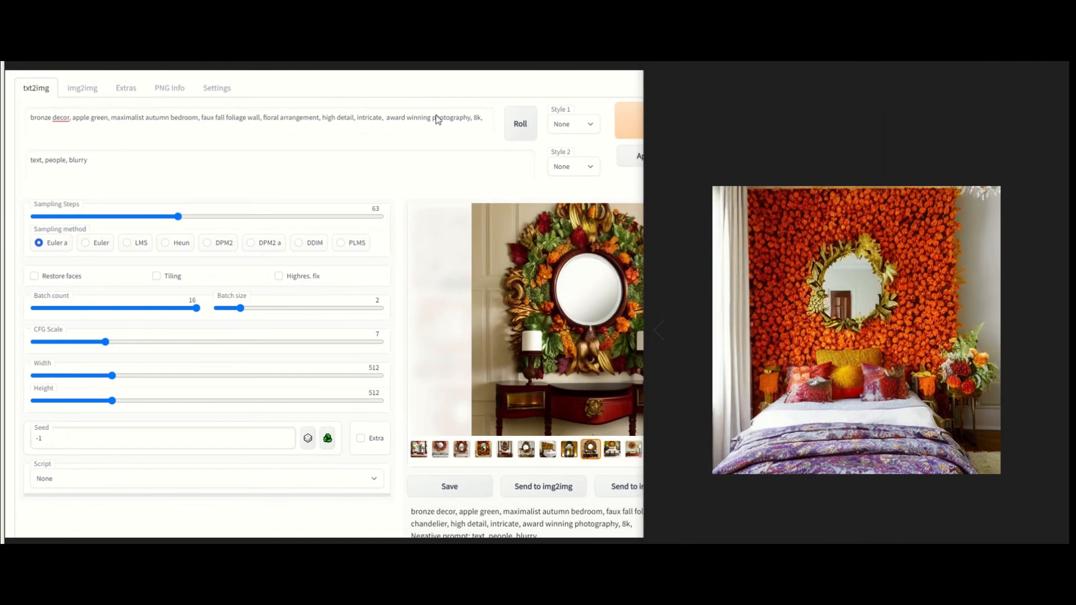
{"action": "left_click", "coordinate": [439, 185]}
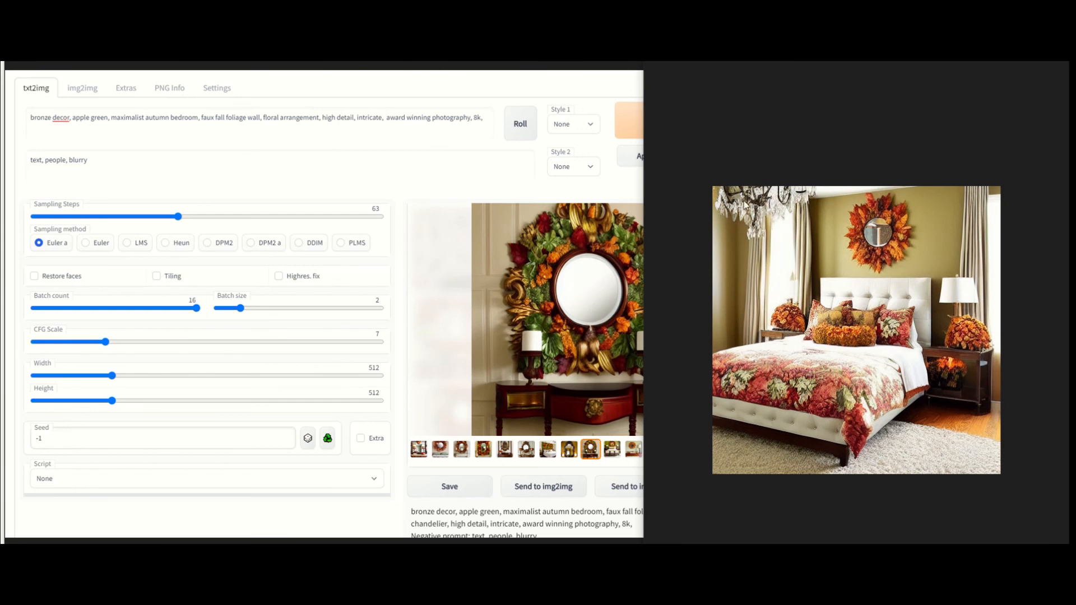
Examine the previous autumn bedroom images, from the four-poster bed back to the floral-wall bed with white lamps
{"action": "key", "text": "Left"}
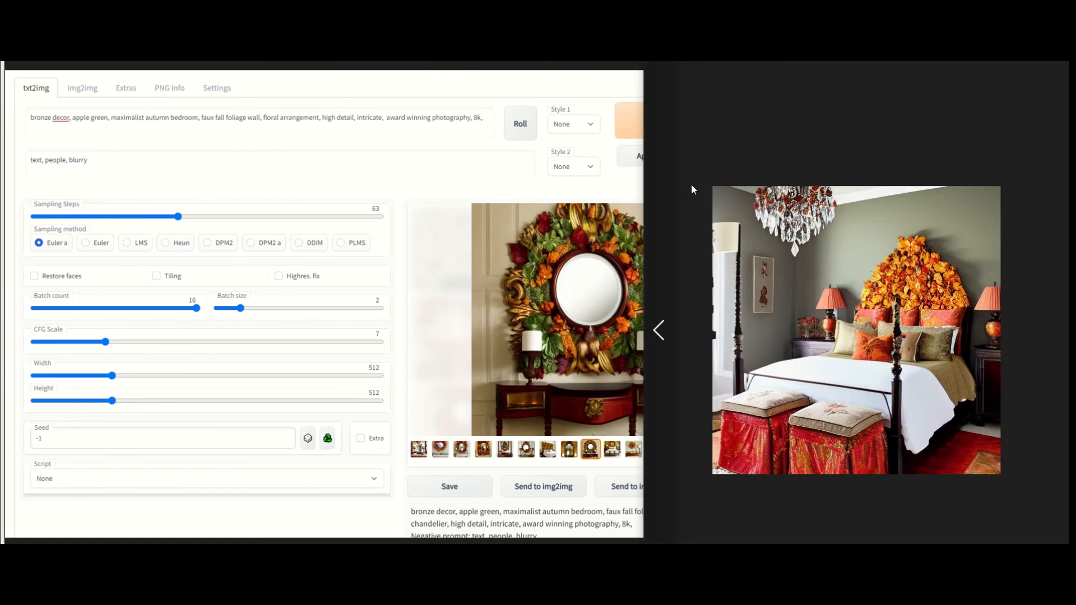
{"action": "key", "text": "Left"}
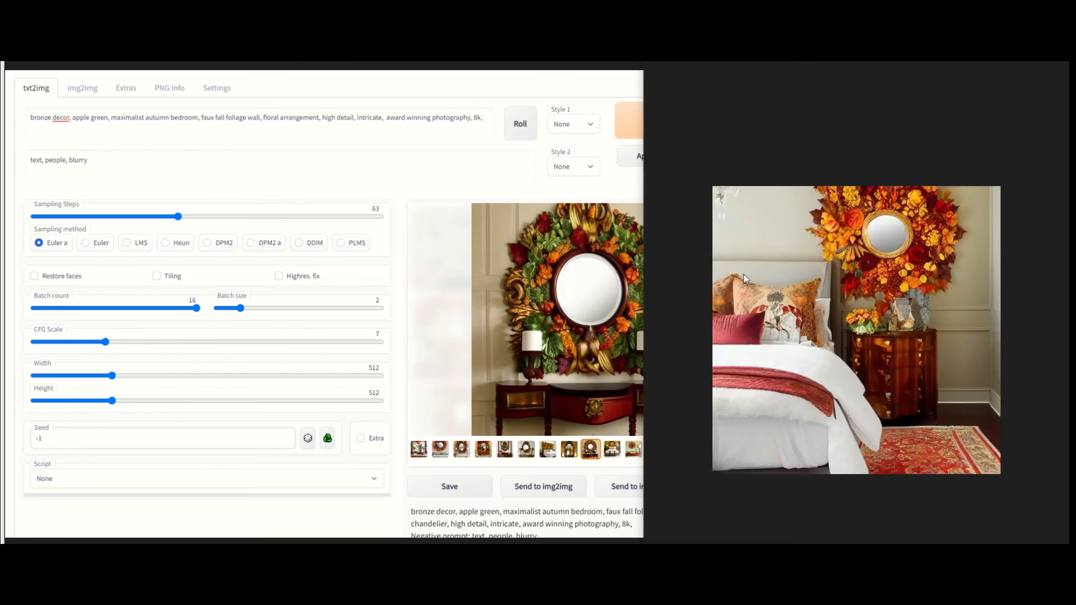
{"action": "key", "text": "Left"}
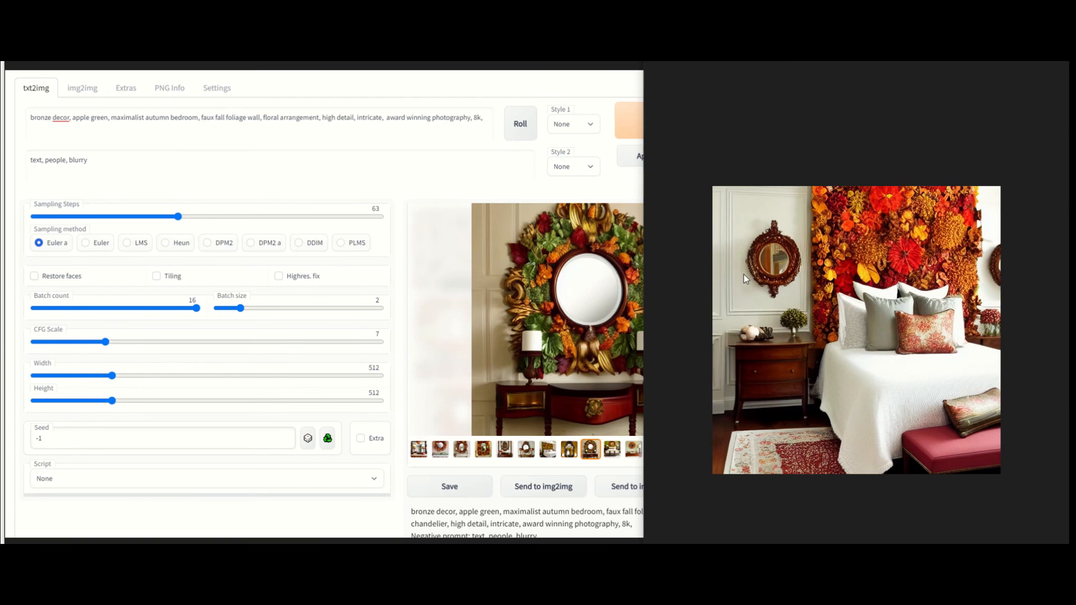
{"action": "key", "text": "Left"}
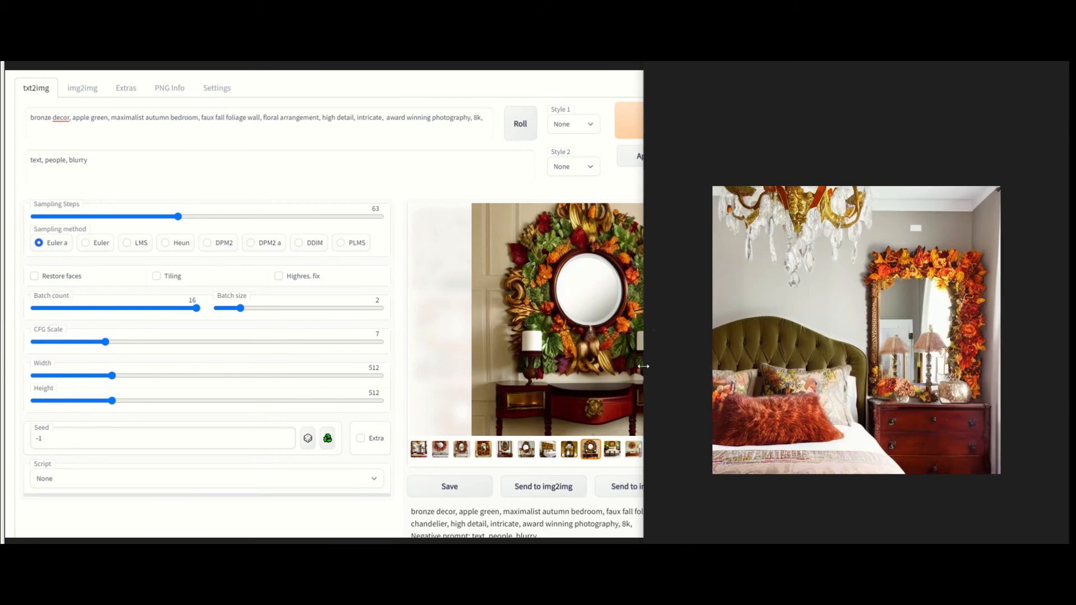
{"action": "key", "text": "Left"}
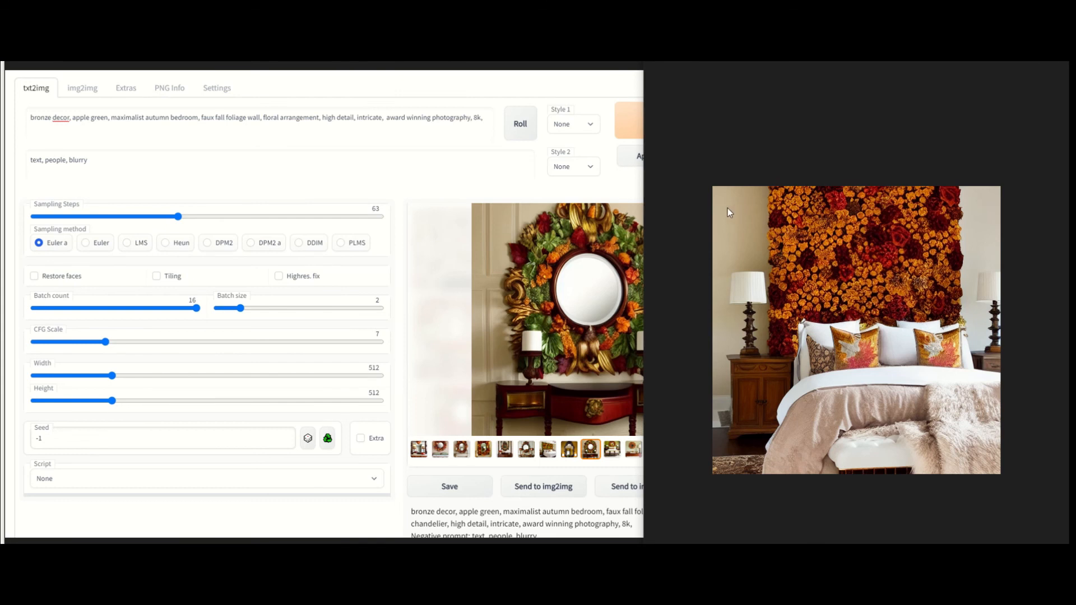
Compare the neighbouring bedroom images, including the red dresser, the corner bedroom and the round mirror on a flower wall
{"action": "key", "text": "Right"}
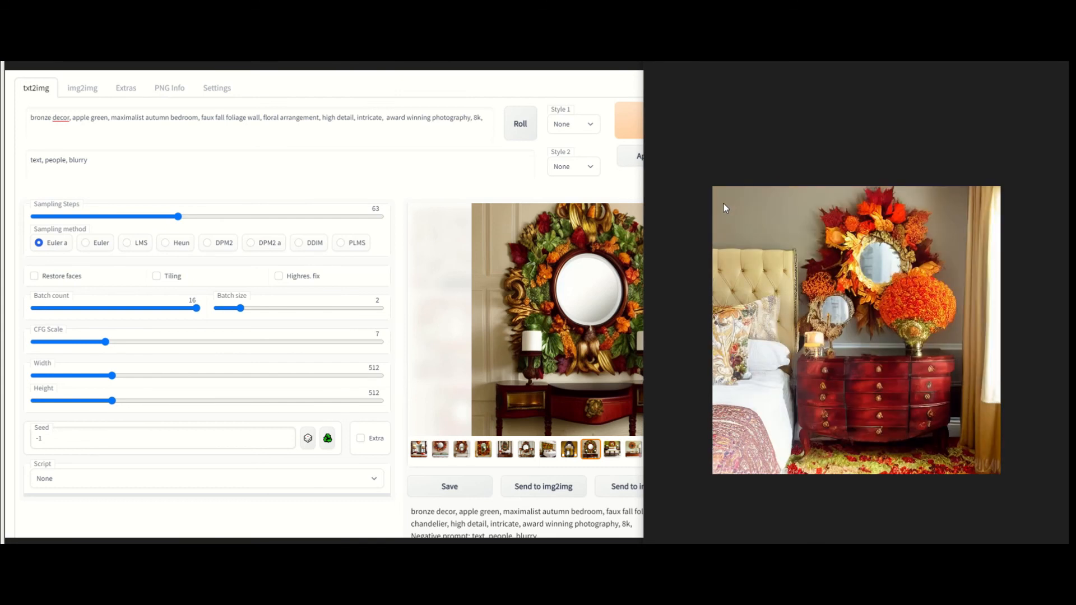
{"action": "key", "text": "Left"}
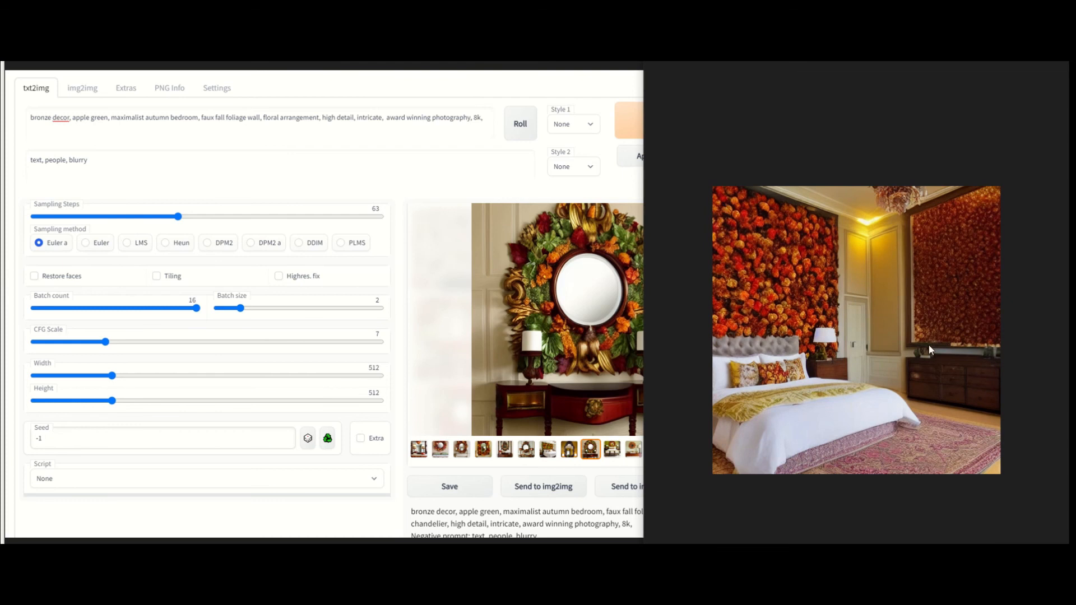
{"action": "key", "text": "Right"}
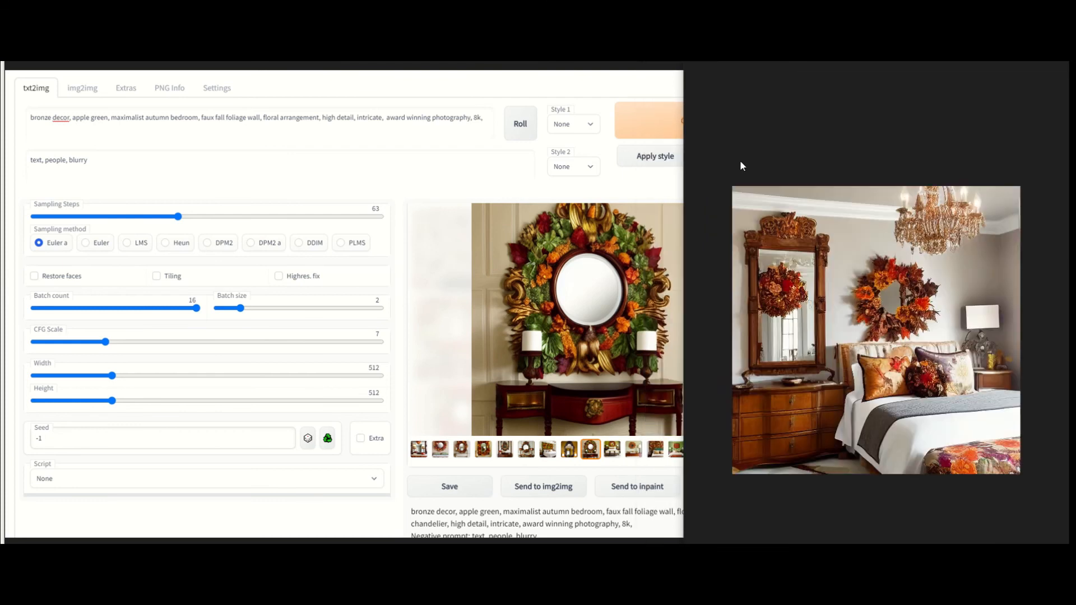
{"action": "key", "text": "Left"}
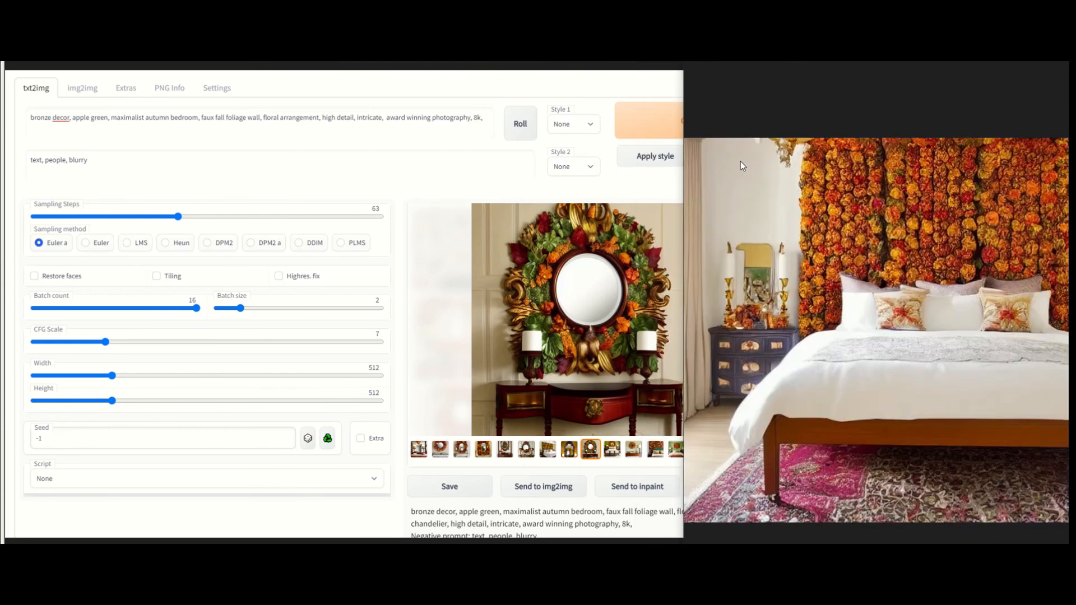
{"action": "key", "text": "Left"}
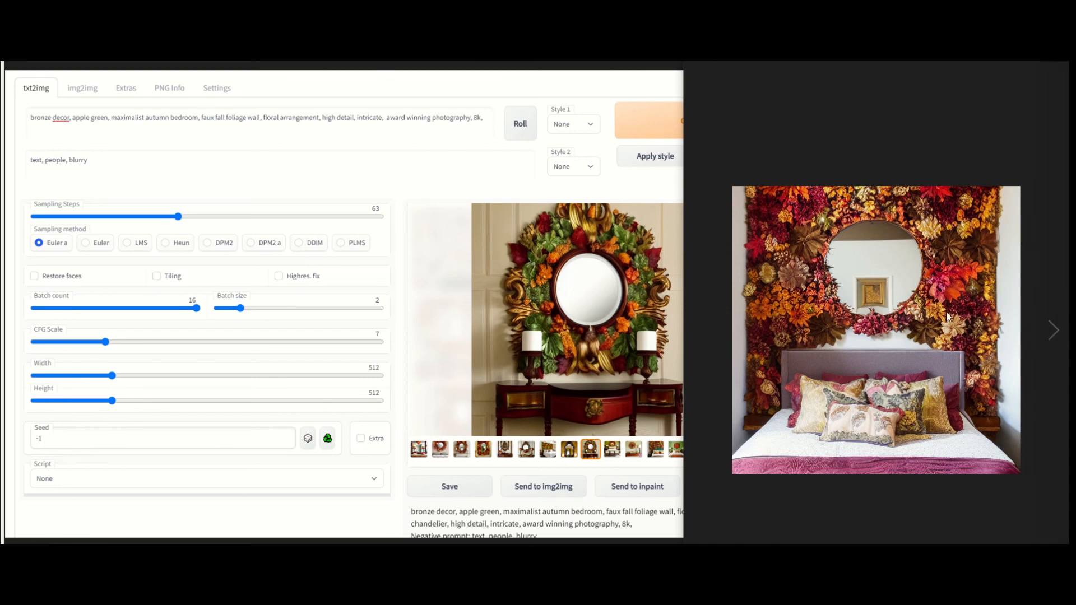
Continue forward through the autumn images, examining the floral walls, mirrored dressers, lamps and leaf-framed mirrors
{"action": "key", "text": "Right"}
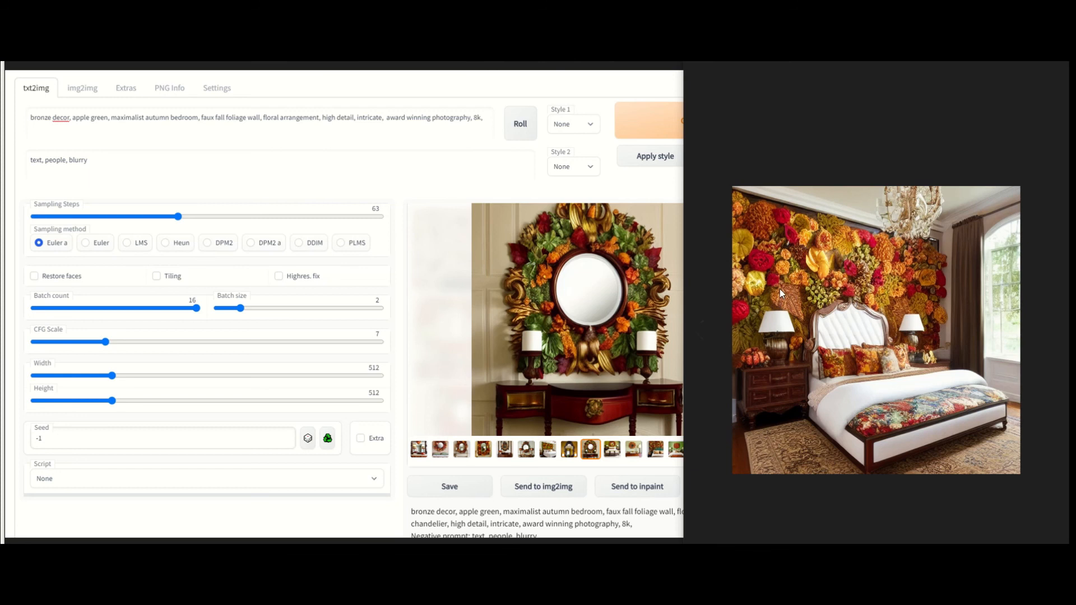
{"action": "key", "text": "Right"}
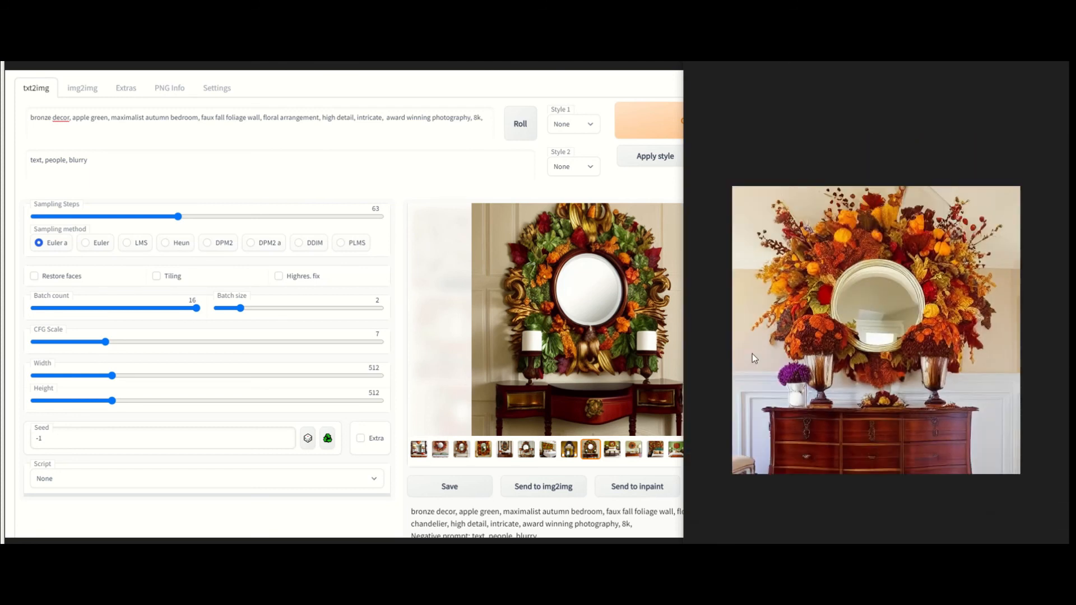
{"action": "key", "text": "Right"}
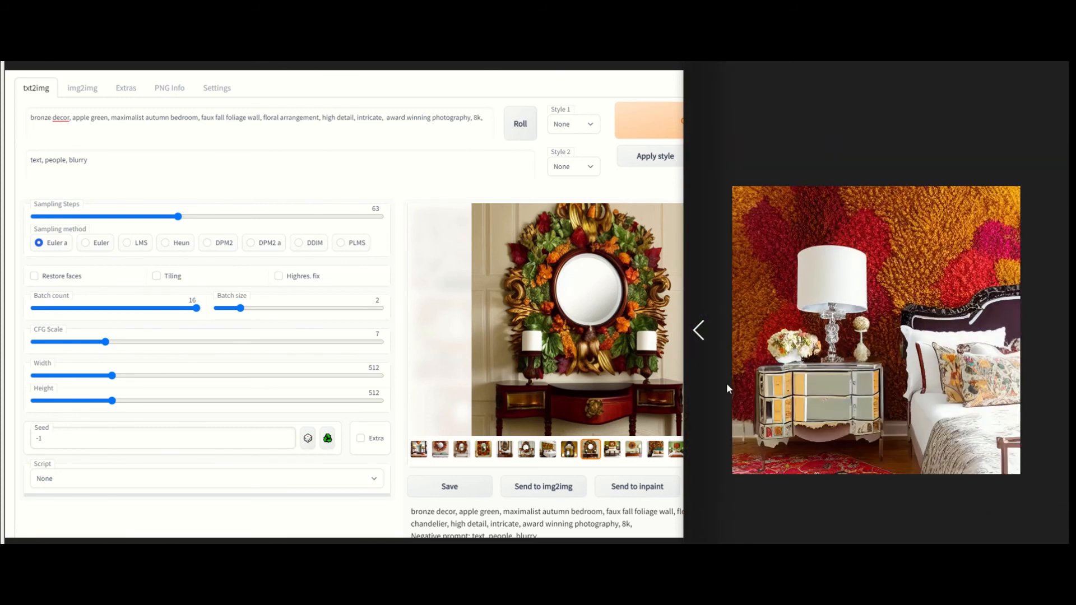
{"action": "key", "text": "Right"}
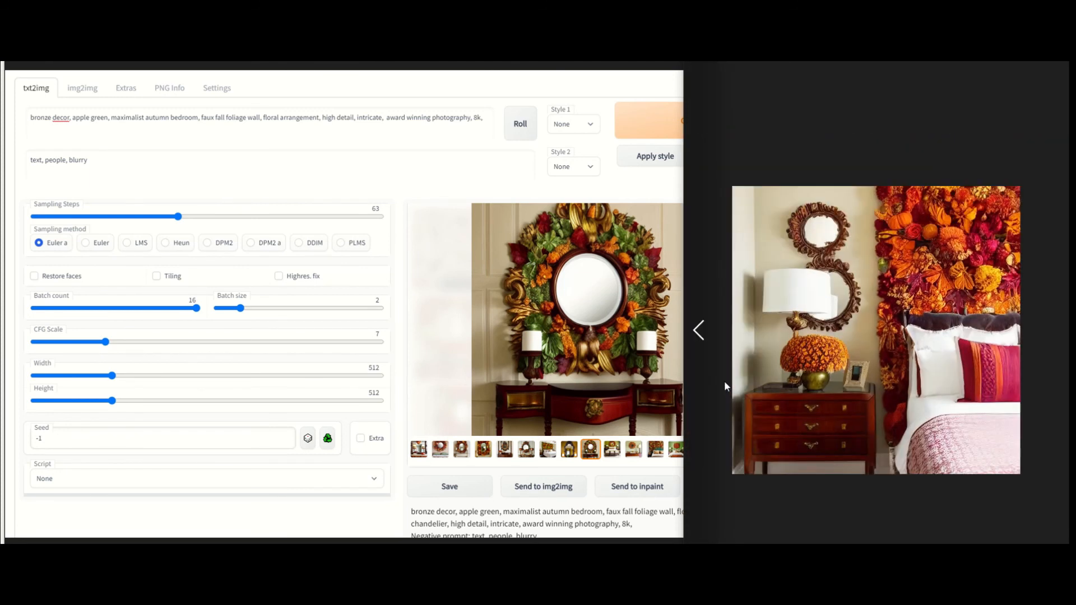
{"action": "key", "text": "Right"}
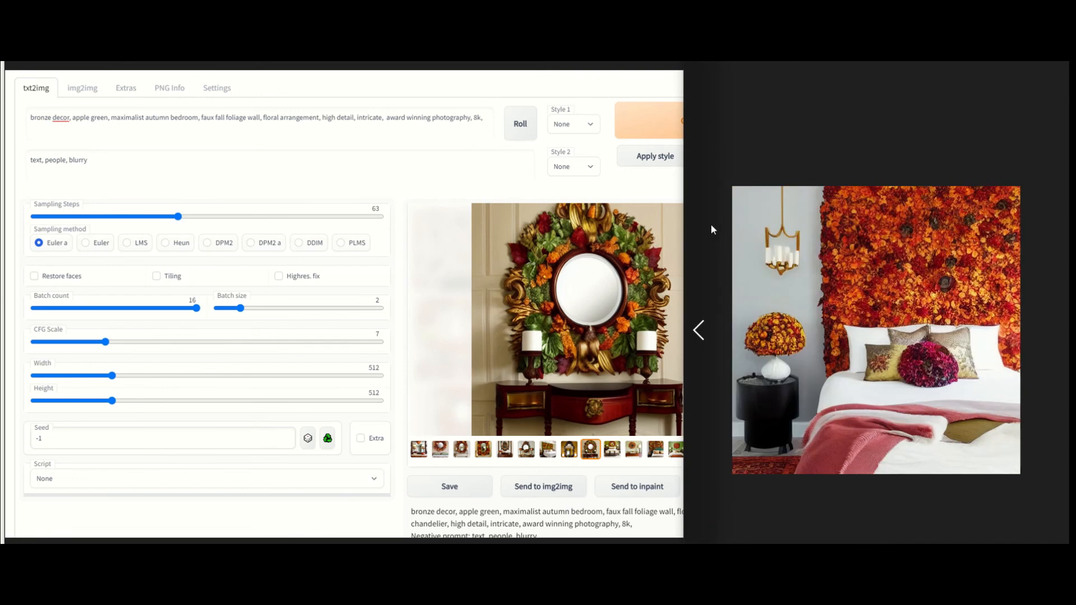
{"action": "key", "text": "Right"}
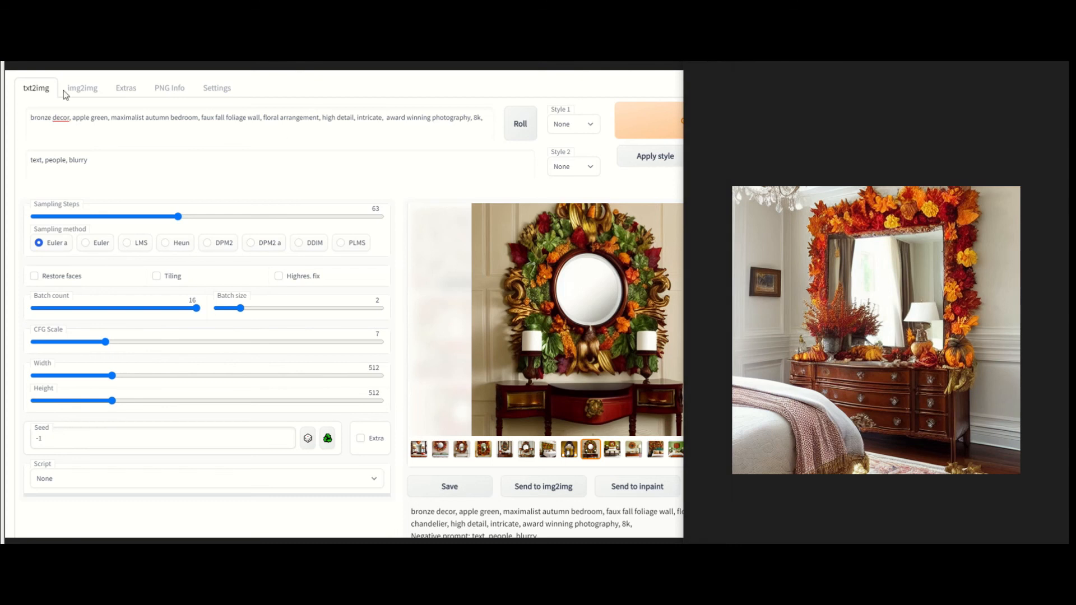
{"action": "key", "text": "Right"}
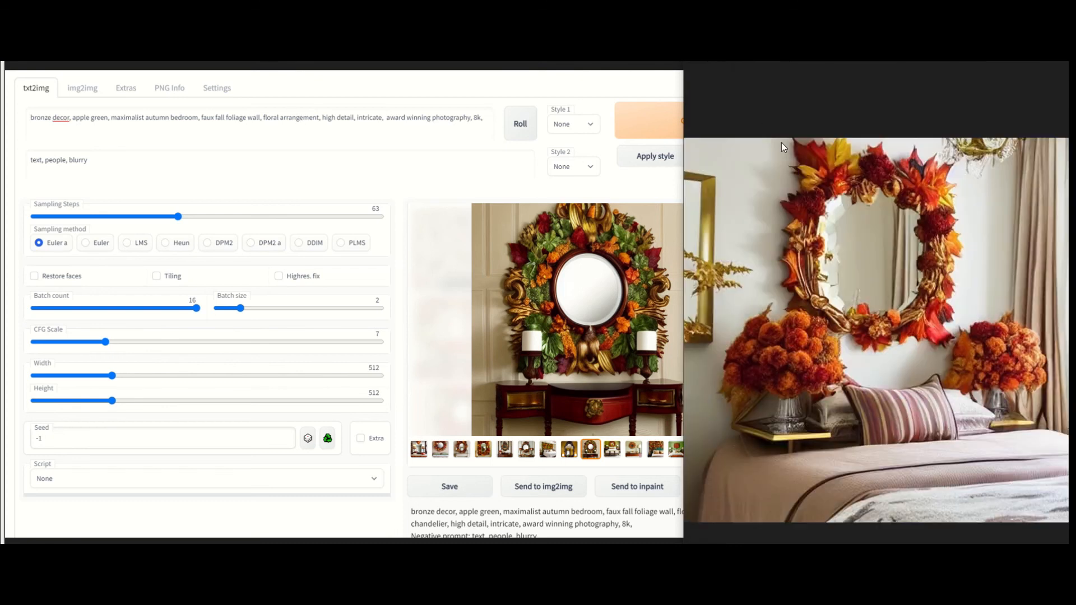
{"action": "key", "text": "Right"}
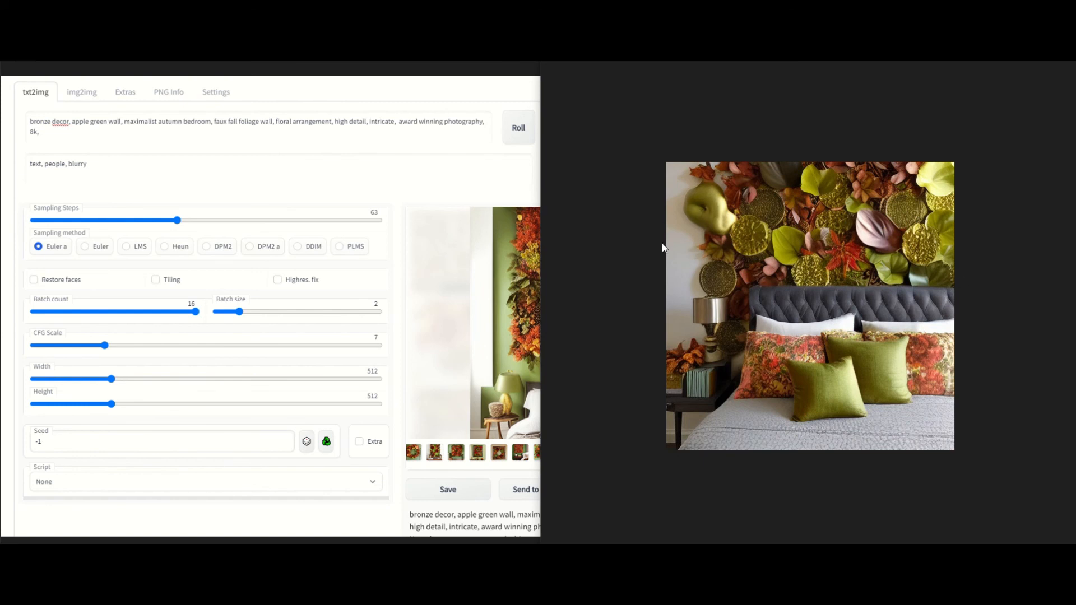
Examine the floral wall-art images for the "bronze decor, apple green wall" prompt, up to a closer view of the wooden-framed wreath
{"action": "key", "text": "Right"}
{"action": "key", "text": "Right"}
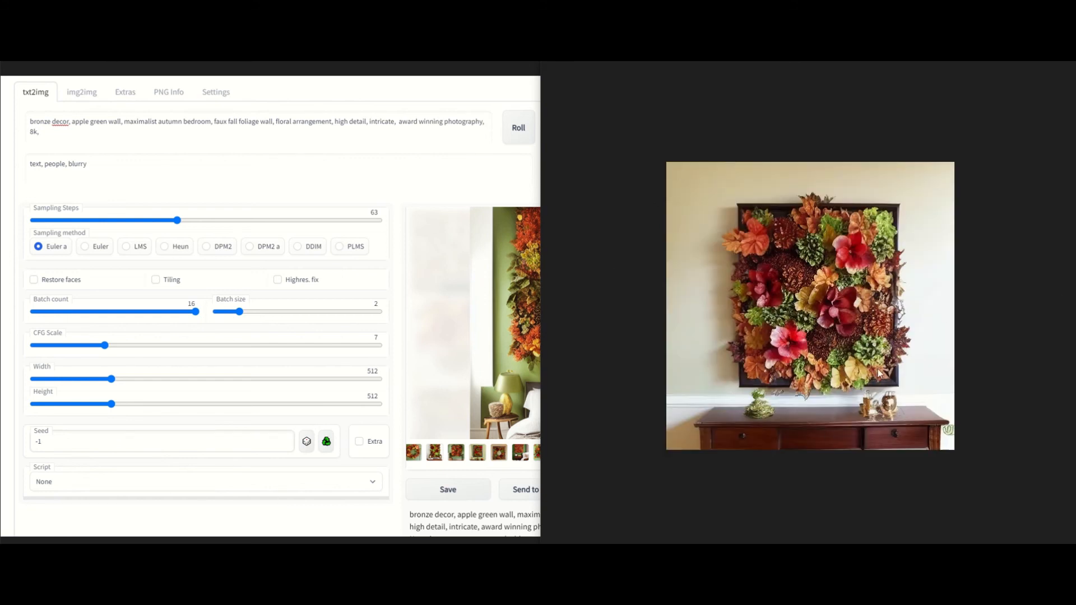
{"action": "key", "text": "Right"}
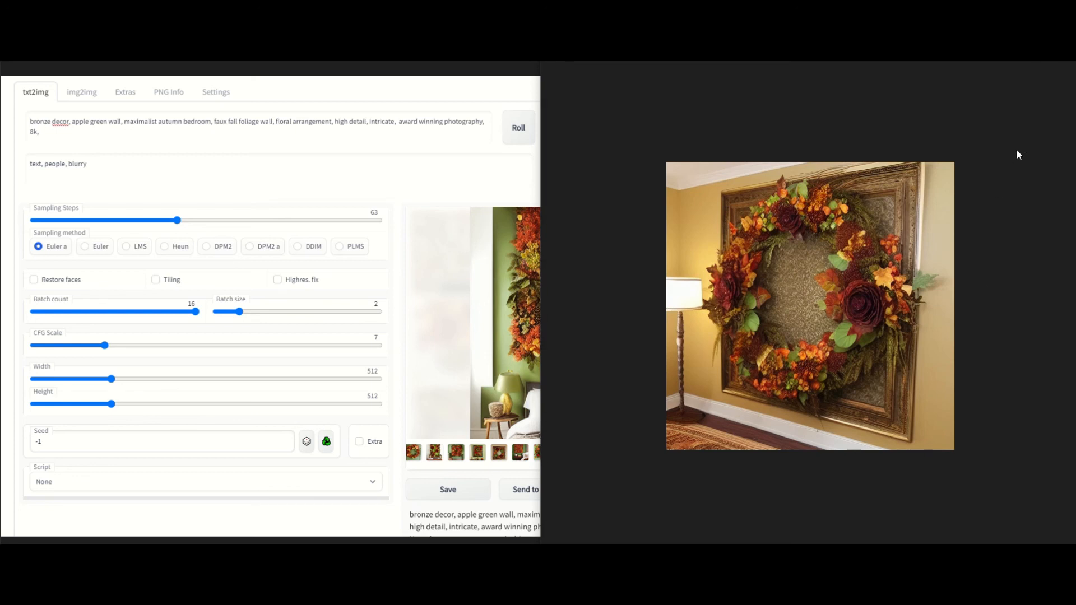
{"action": "key", "text": "Right"}
{"action": "key", "text": "Right"}
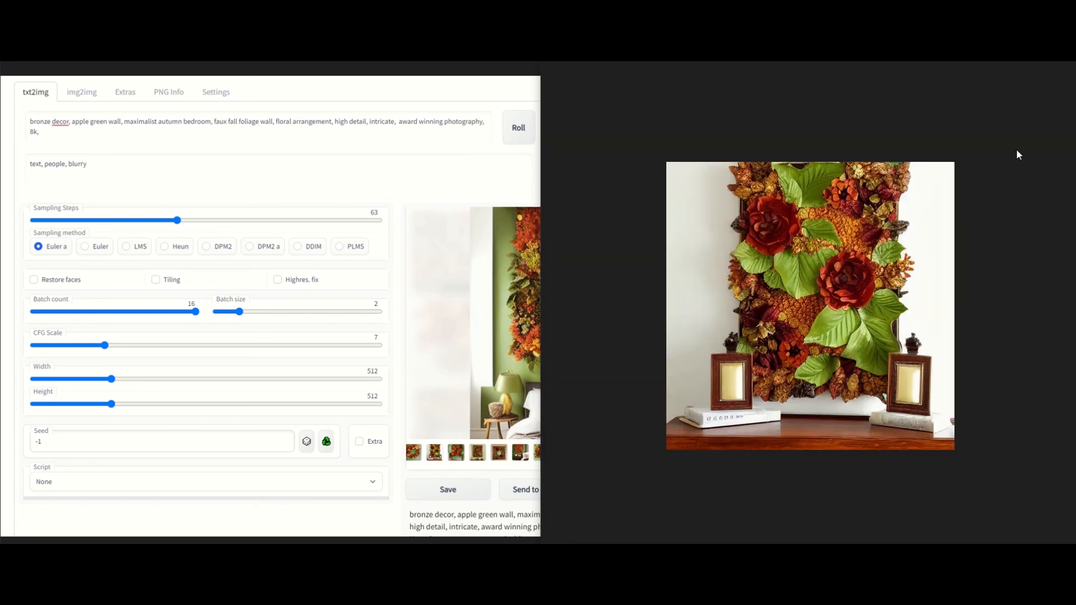
{"action": "key", "text": "Right"}
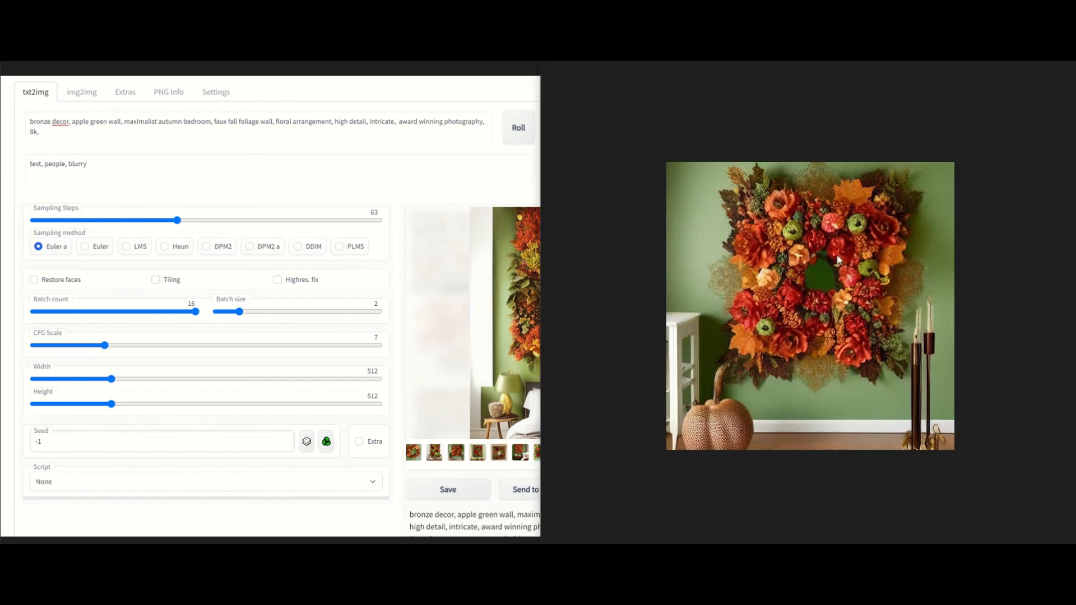
{"action": "key", "text": "Right"}
{"action": "left_click", "coordinate": [596, 160]}
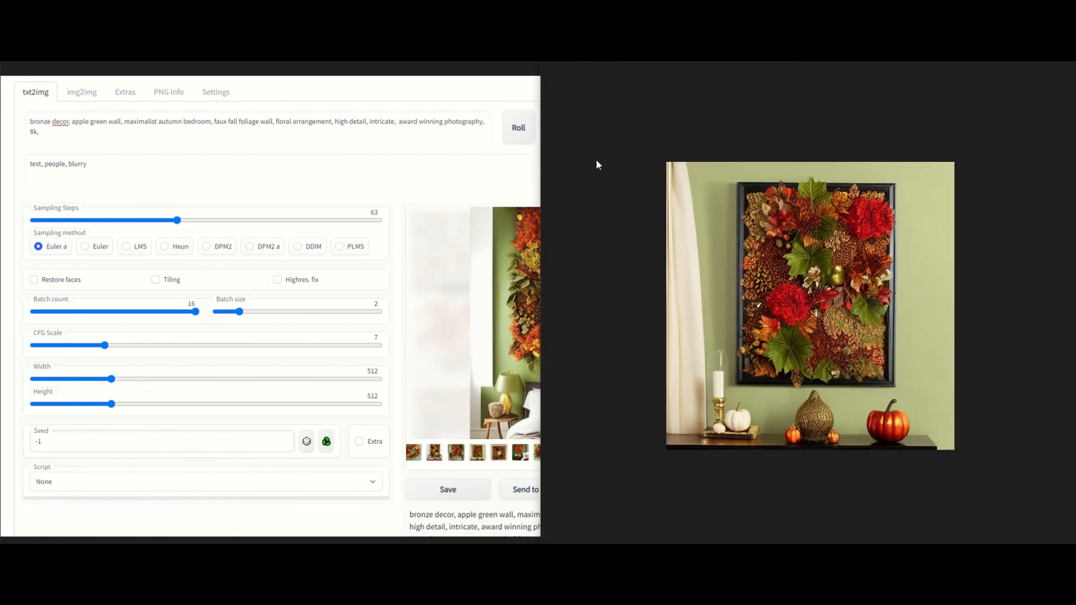
{"action": "key", "text": "Right"}
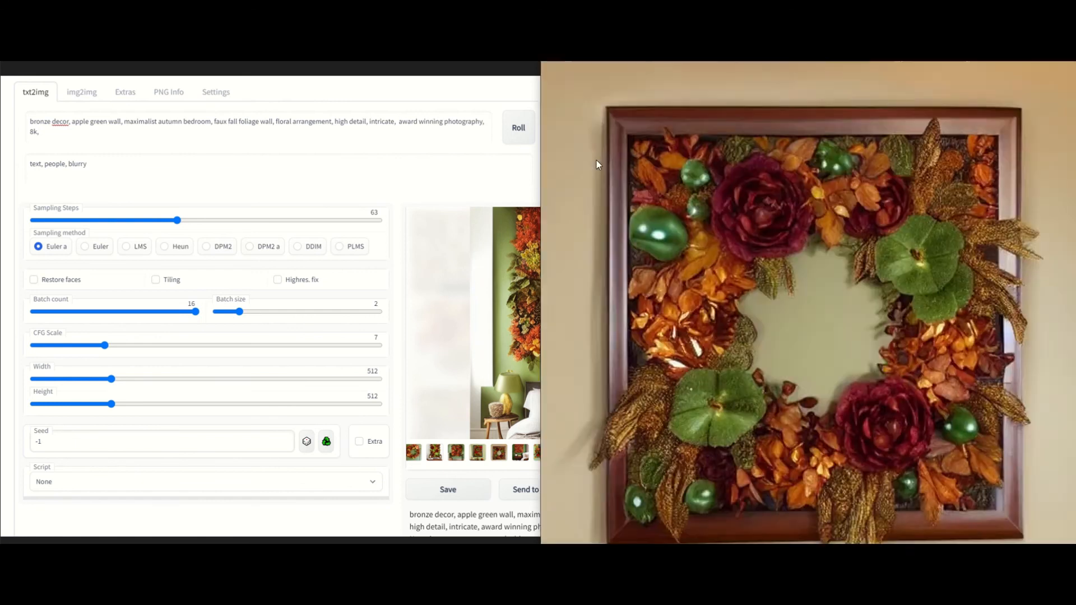
{"action": "left_click", "coordinate": [596, 163]}
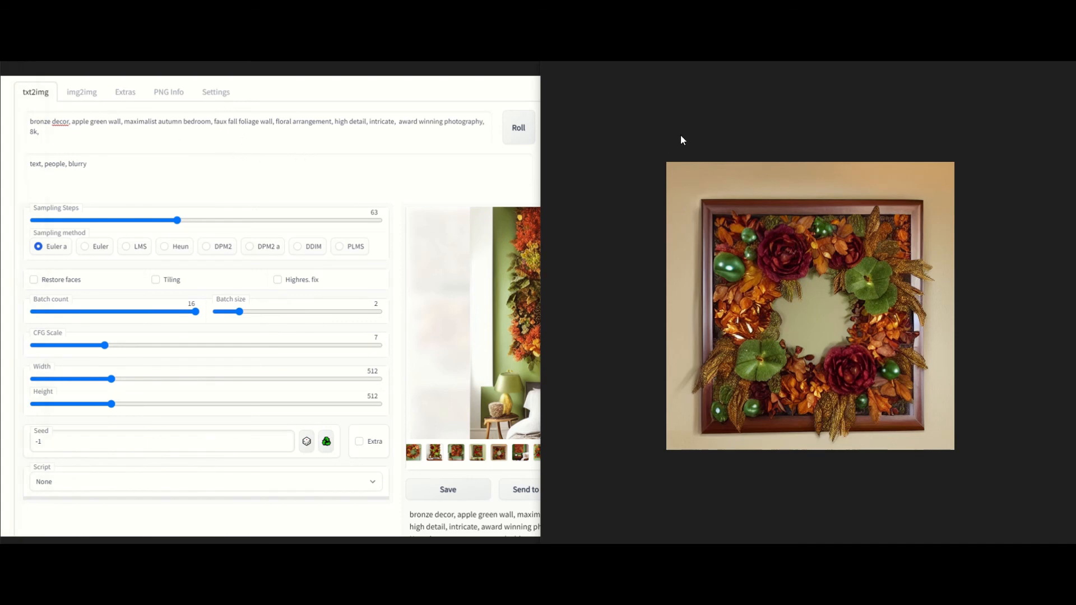
Go back through the apple green wall images to the bedroom with a foliage panel between two green lamps
{"action": "key", "text": "Left"}
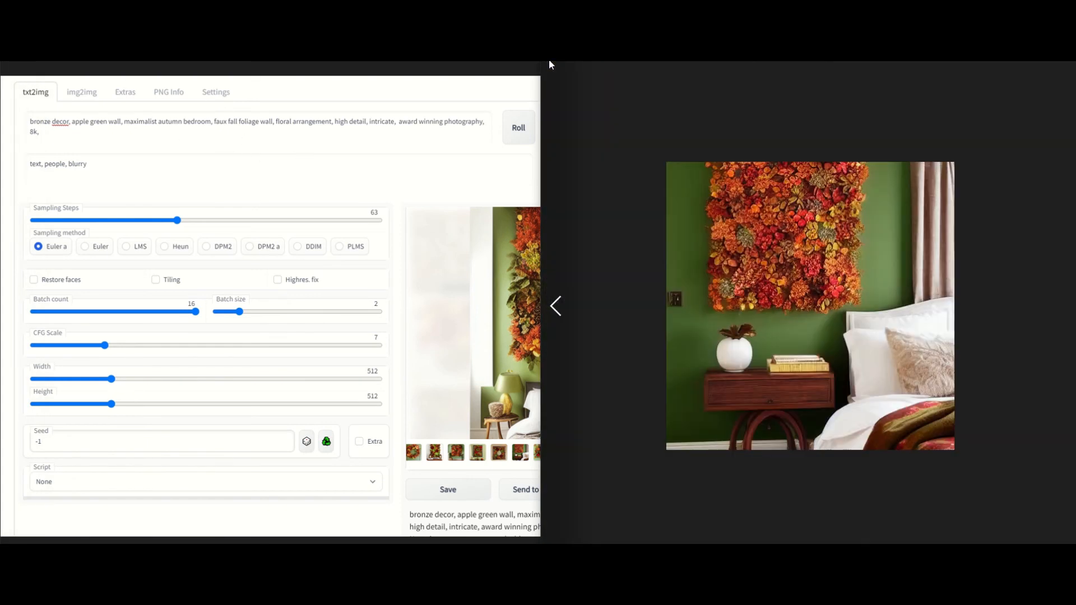
{"action": "key", "text": "Left"}
{"action": "key", "text": "Left"}
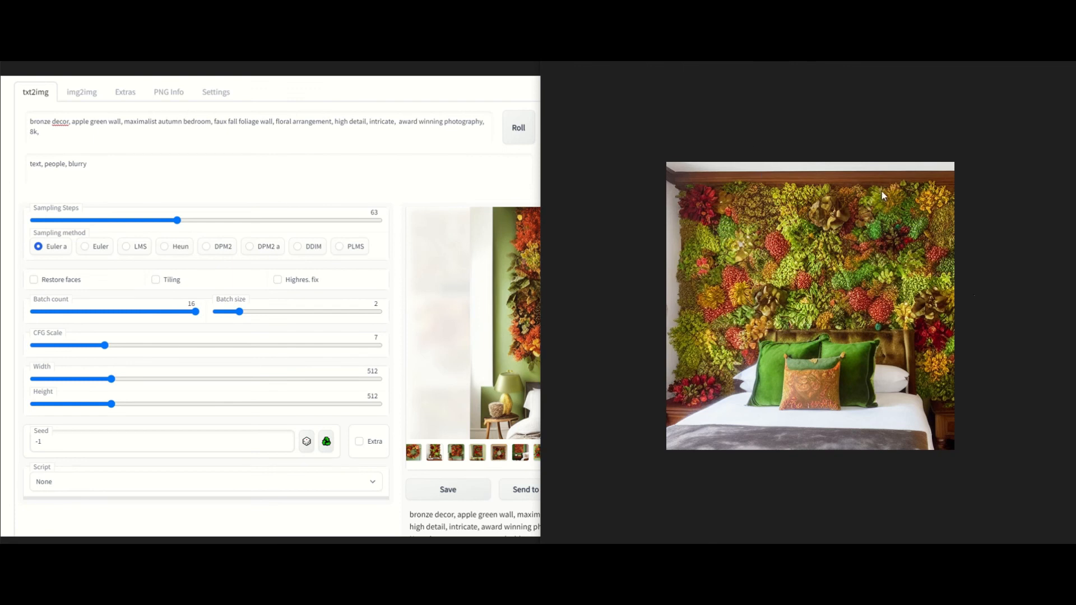
{"action": "mouse_move", "coordinate": [556, 313]}
{"action": "key", "text": "Left"}
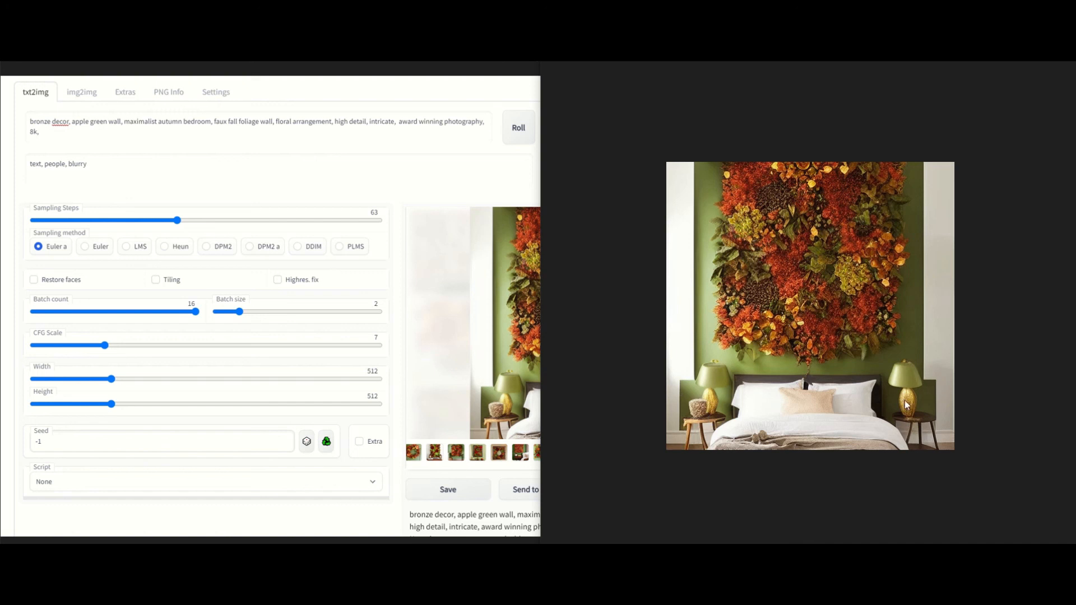
Examine the gilded-mirror, flower-wall and red-wall bedrooms and the image grid, ending on the leaf-wreath mirror above the bed
{"action": "key", "text": "Right"}
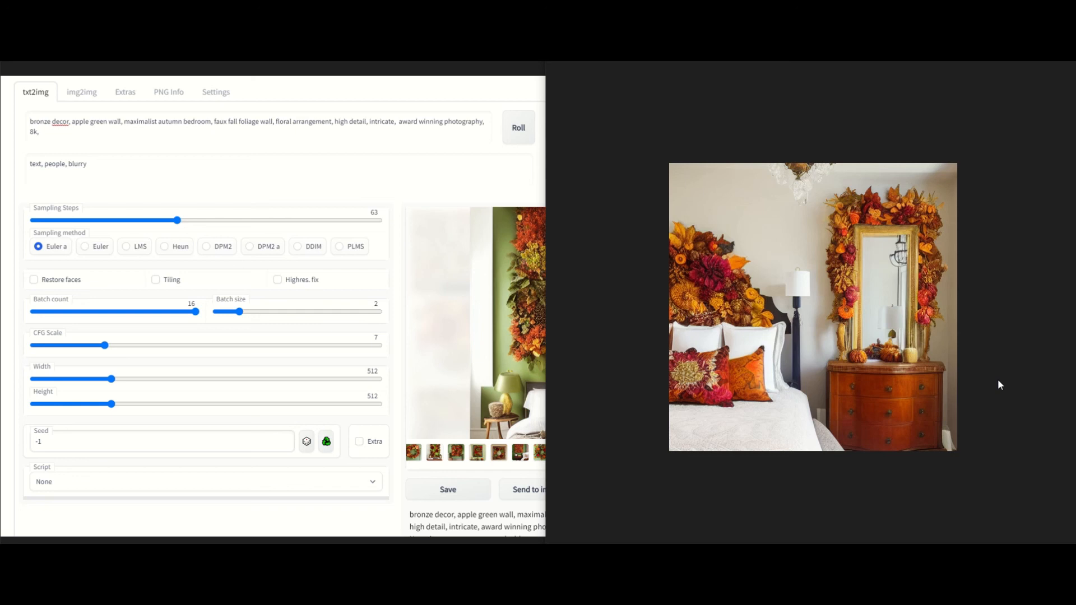
{"action": "key", "text": "Right"}
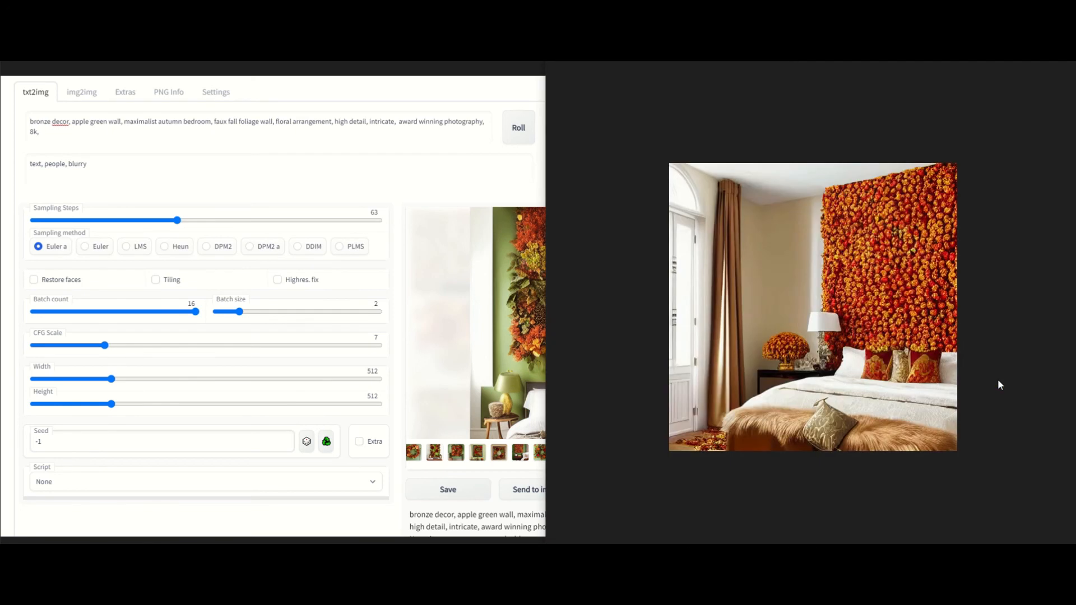
{"action": "key", "text": "Right"}
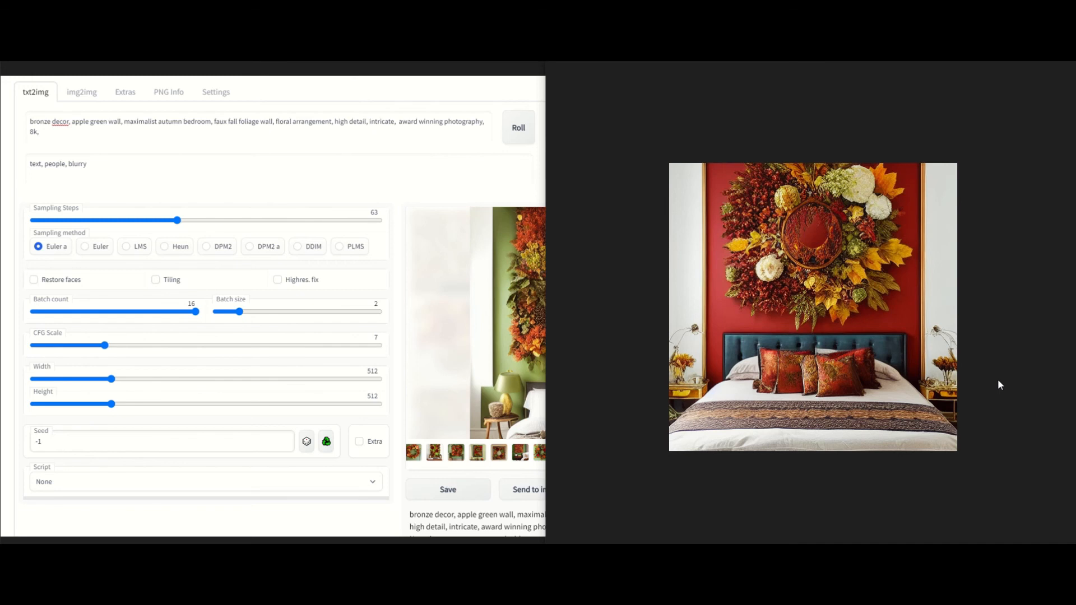
{"action": "key", "text": "Right"}
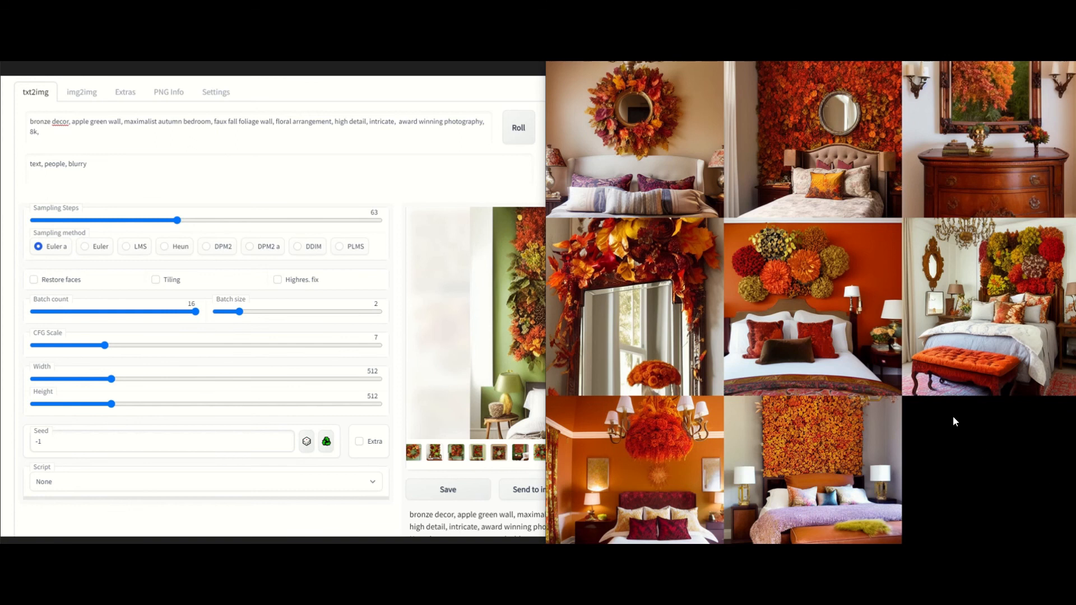
{"action": "key", "text": "Left"}
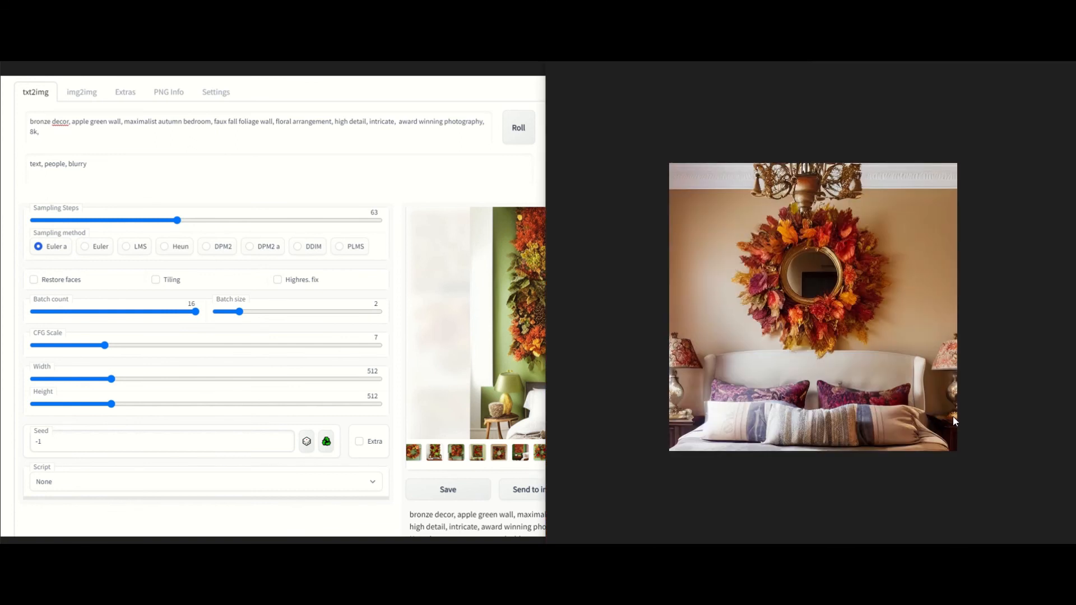